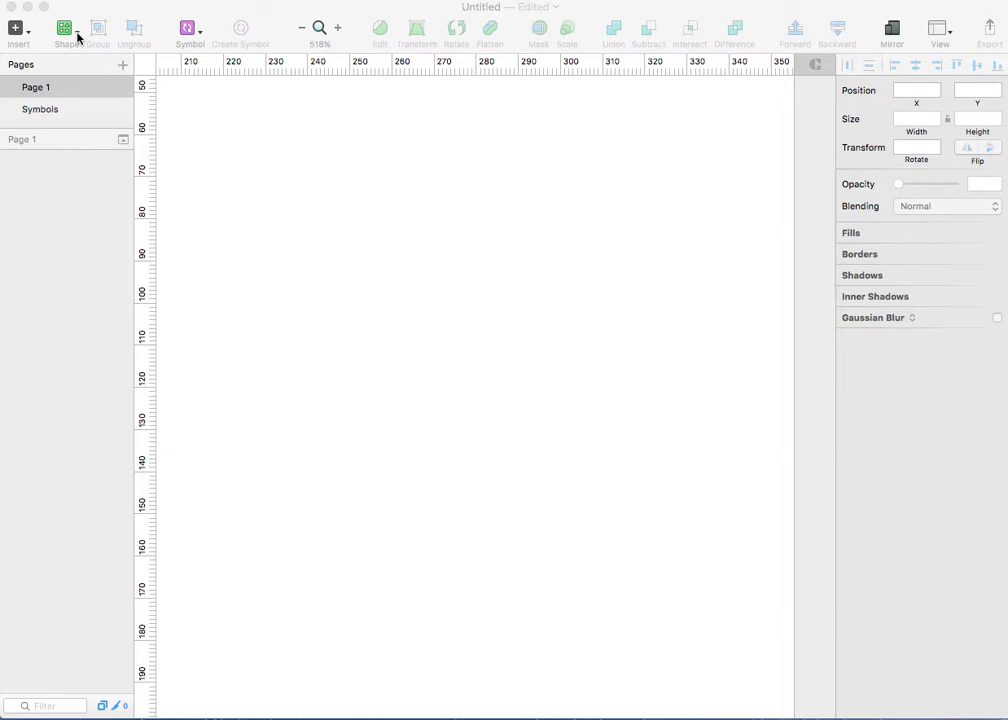
Step: Draw a 30 × 30 square with the Rectangle tool at about X 248, Y 66 on the blank canvas
click(78, 38)
click(78, 38)
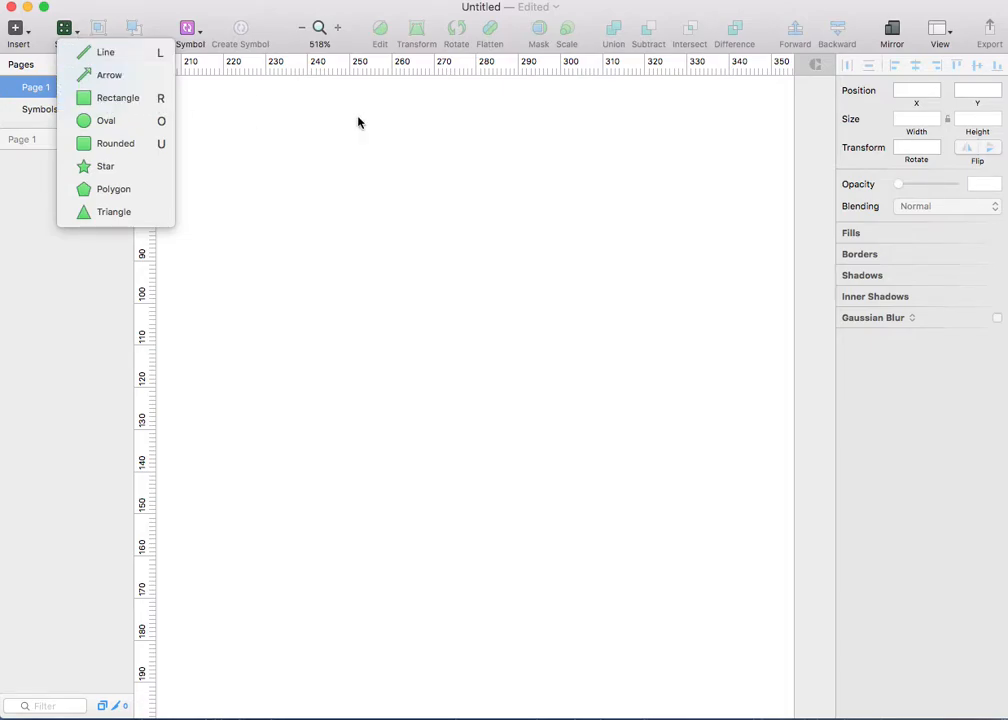
click(301, 177)
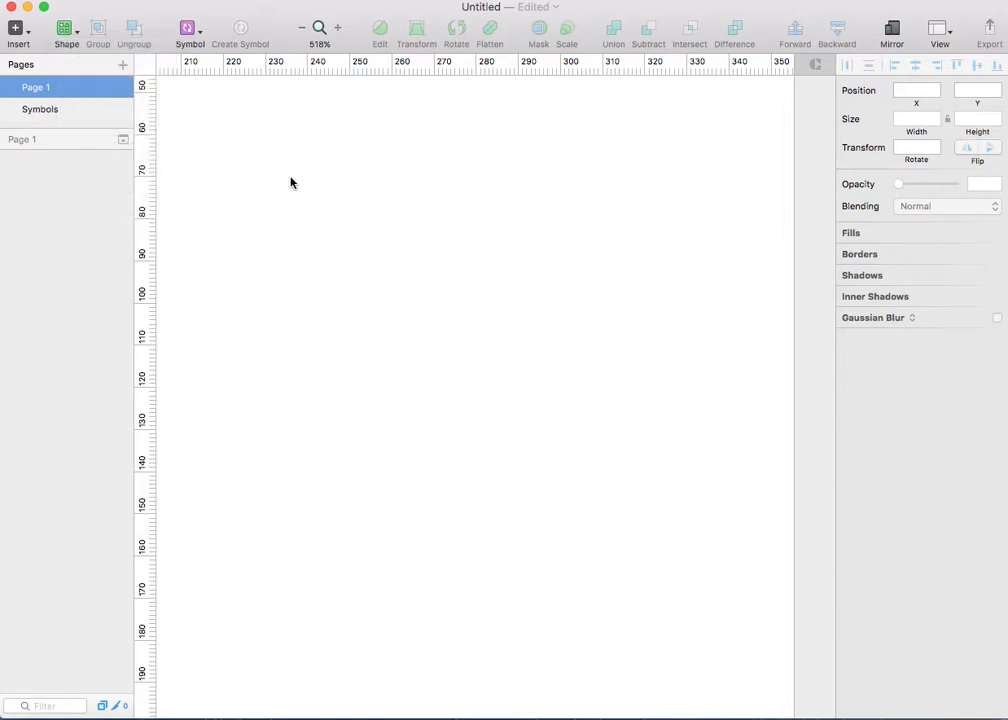
key(r)
drag(340, 159, 490, 287)
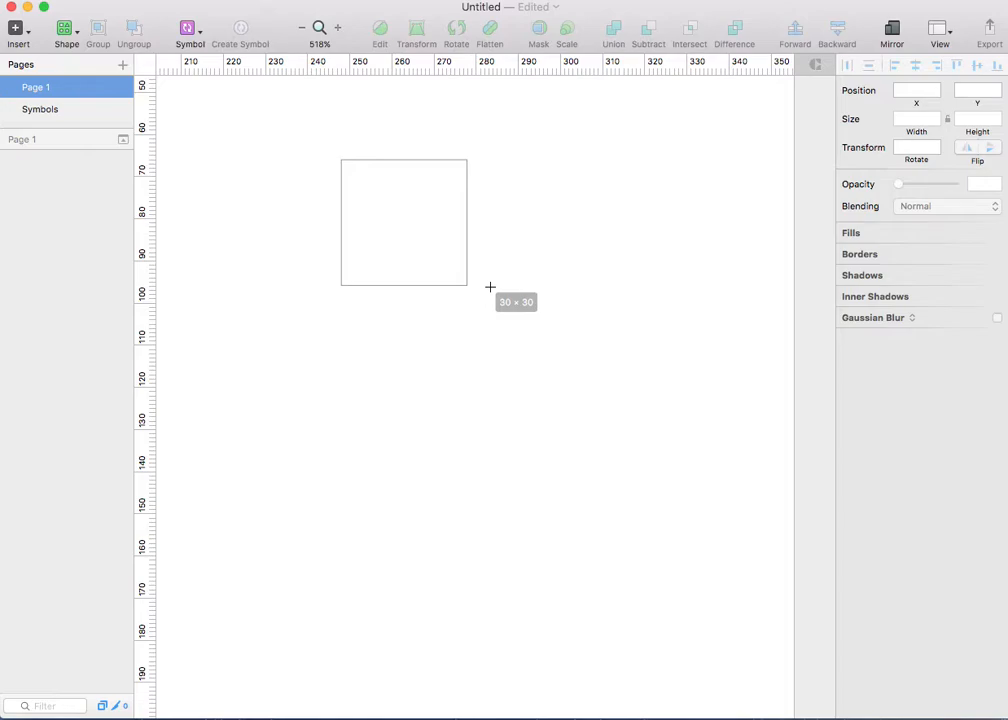
drag(490, 287, 490, 292)
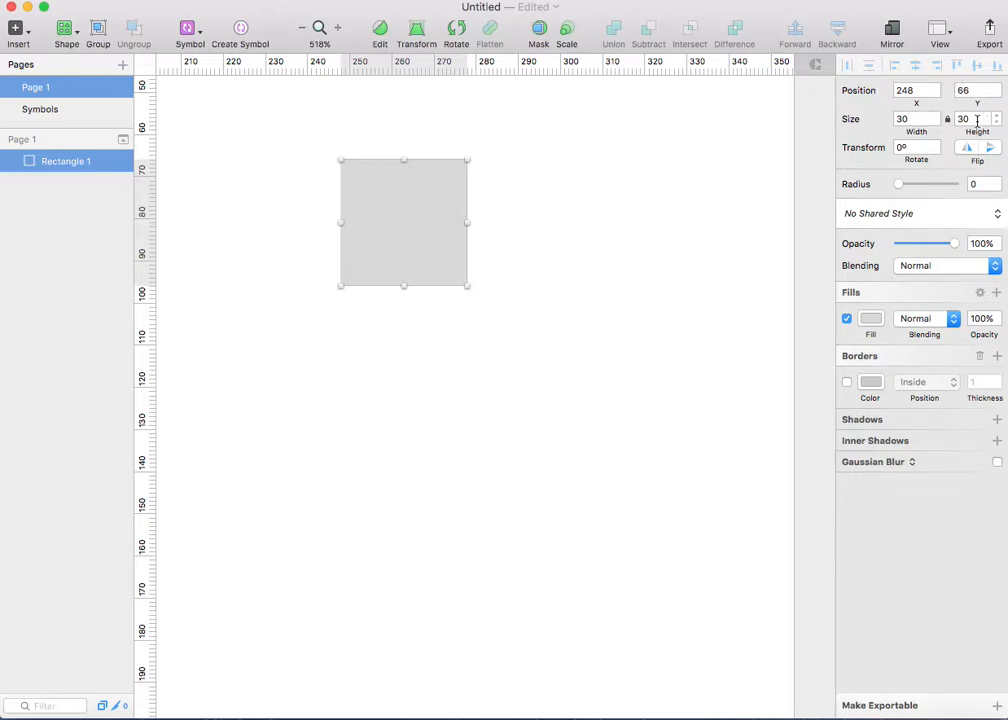
click(910, 119)
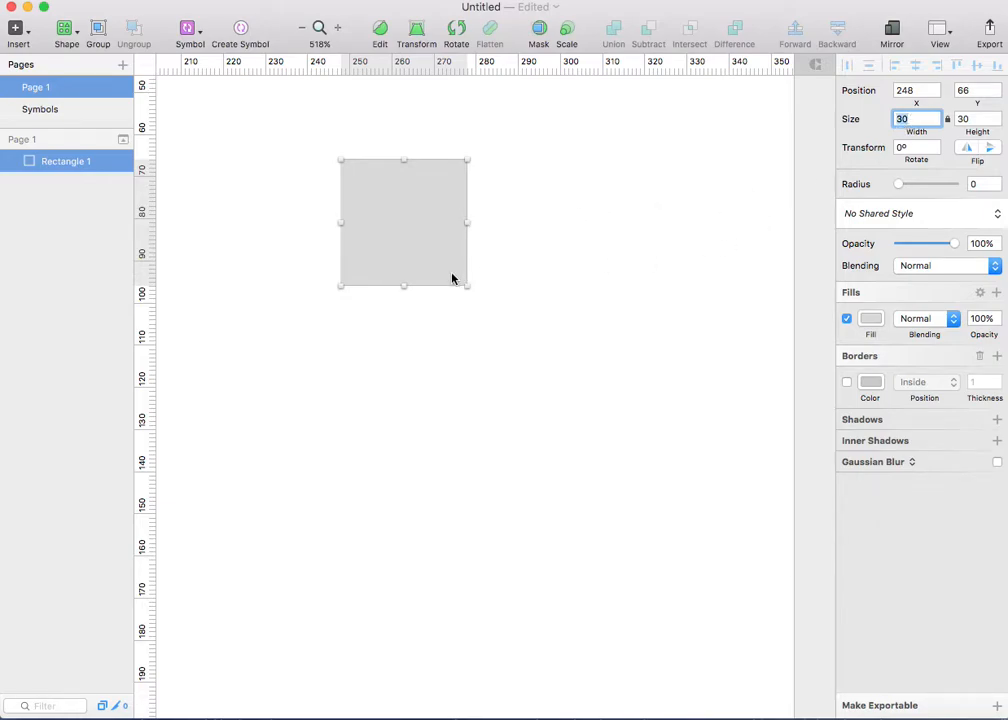
click(531, 218)
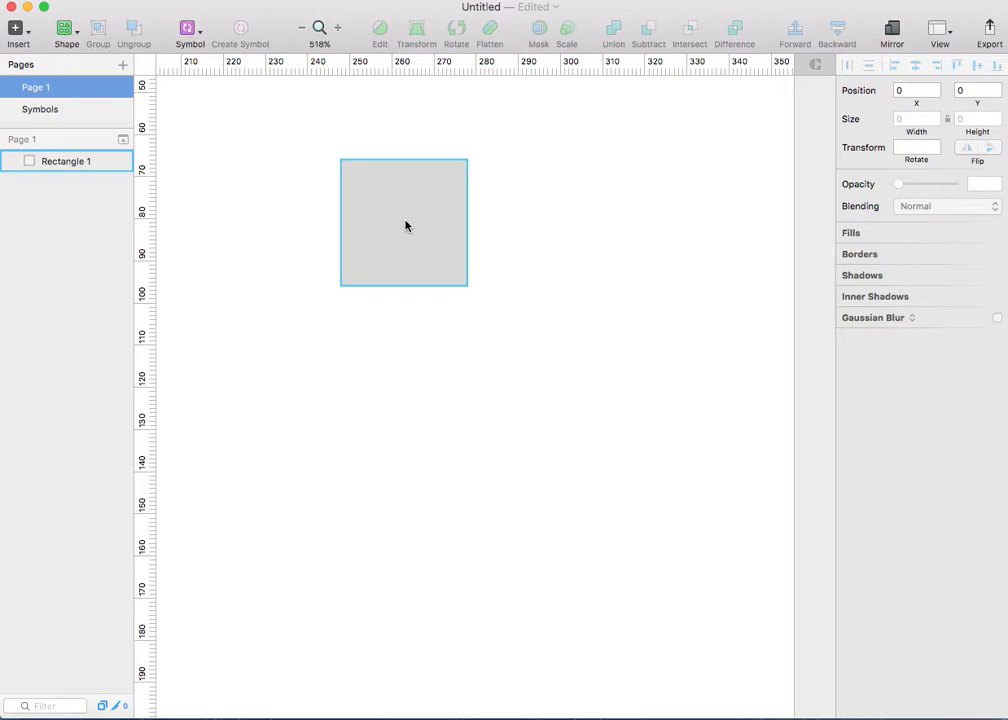
Step: Duplicate the square, placing the copy 8 to the right and 9 down, at X 256, Y 75
click(408, 221)
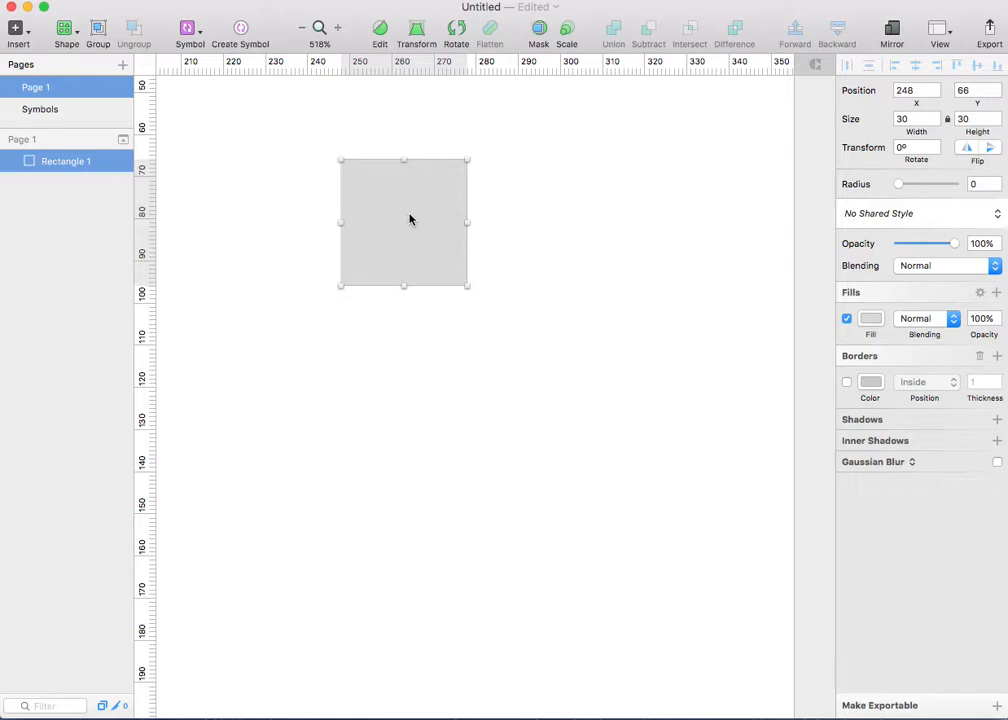
key(alt)
drag(409, 219, 445, 252)
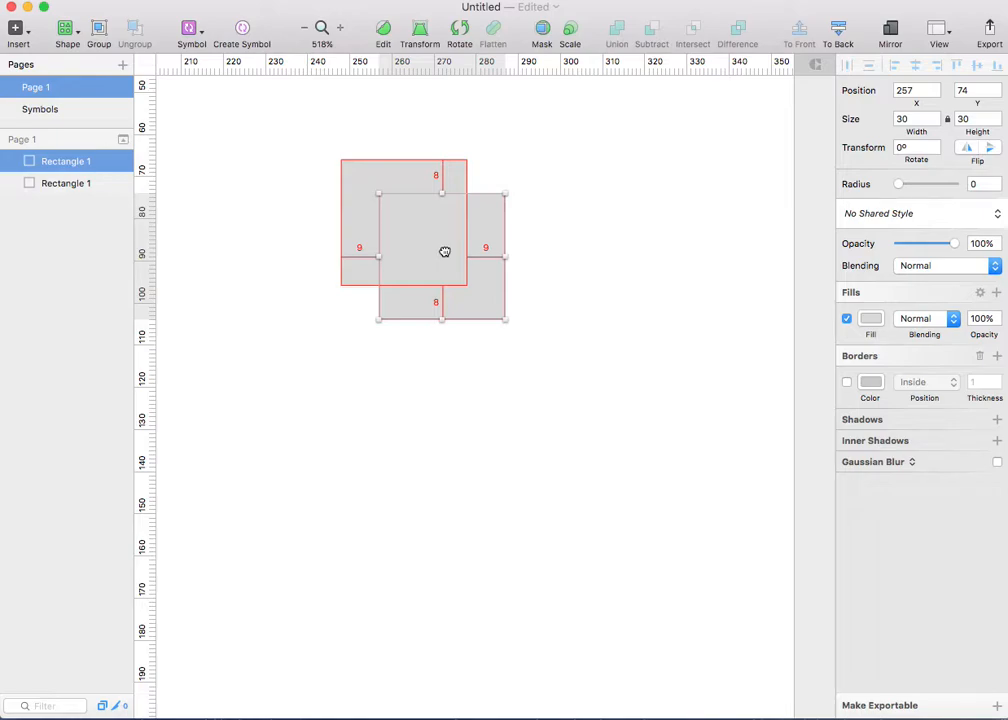
drag(445, 252, 440, 252)
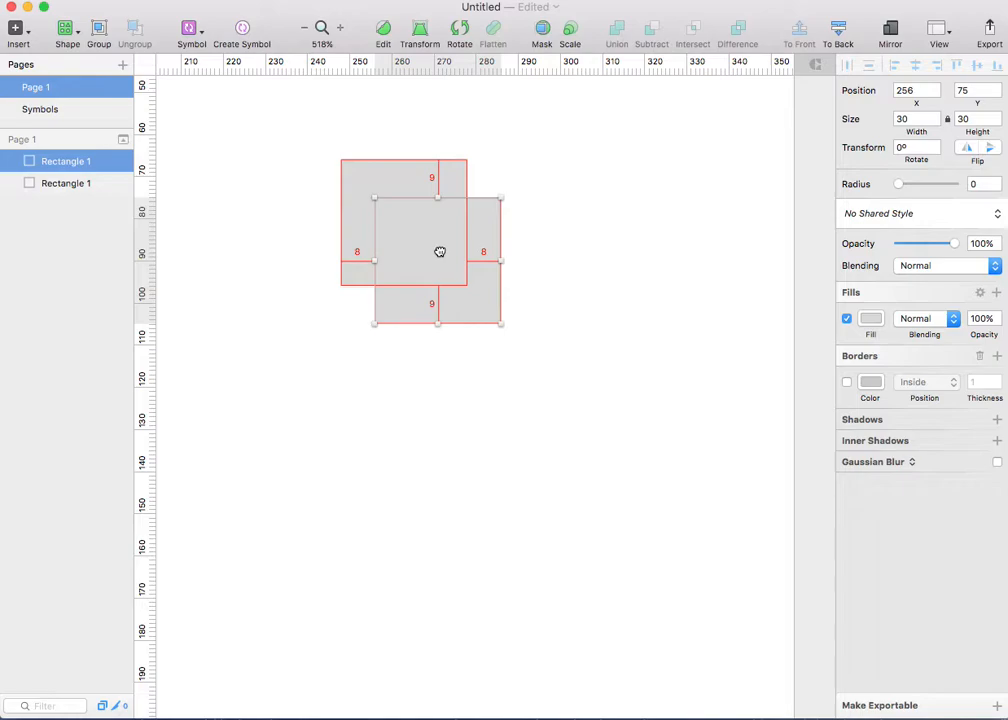
drag(440, 252, 440, 253)
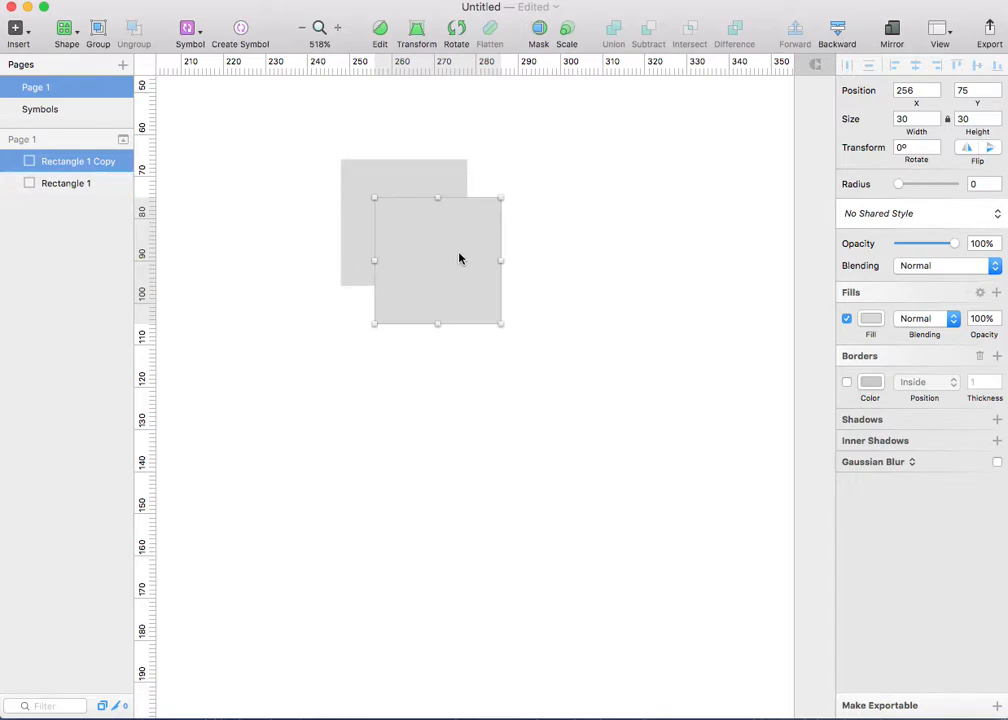
Step: Fill the front copy of the square with light red F47979
click(870, 320)
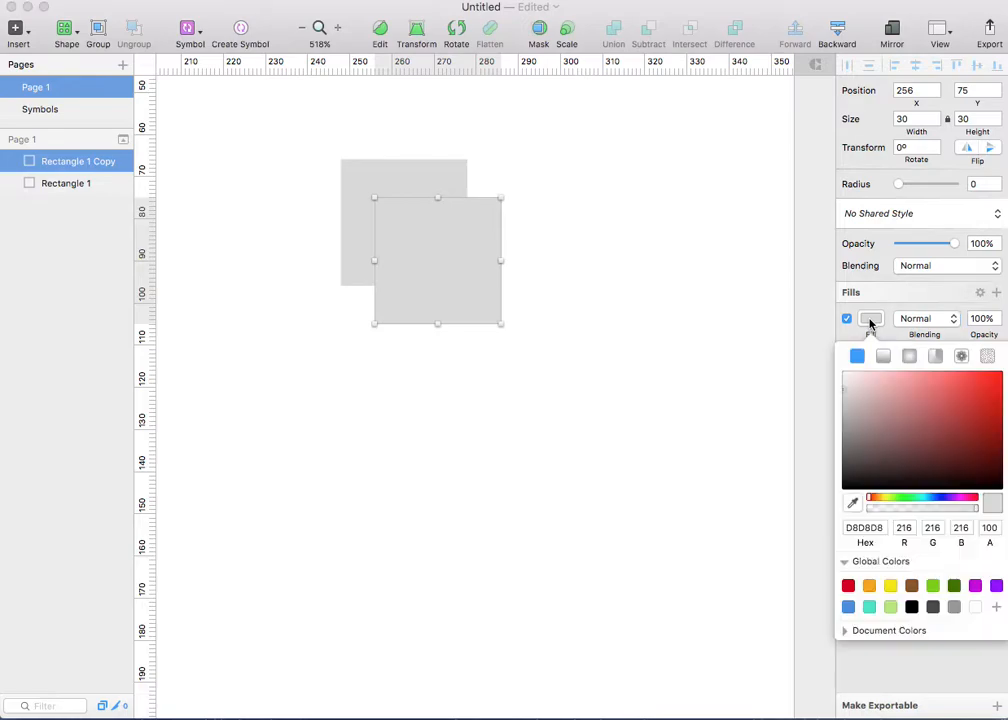
click(923, 380)
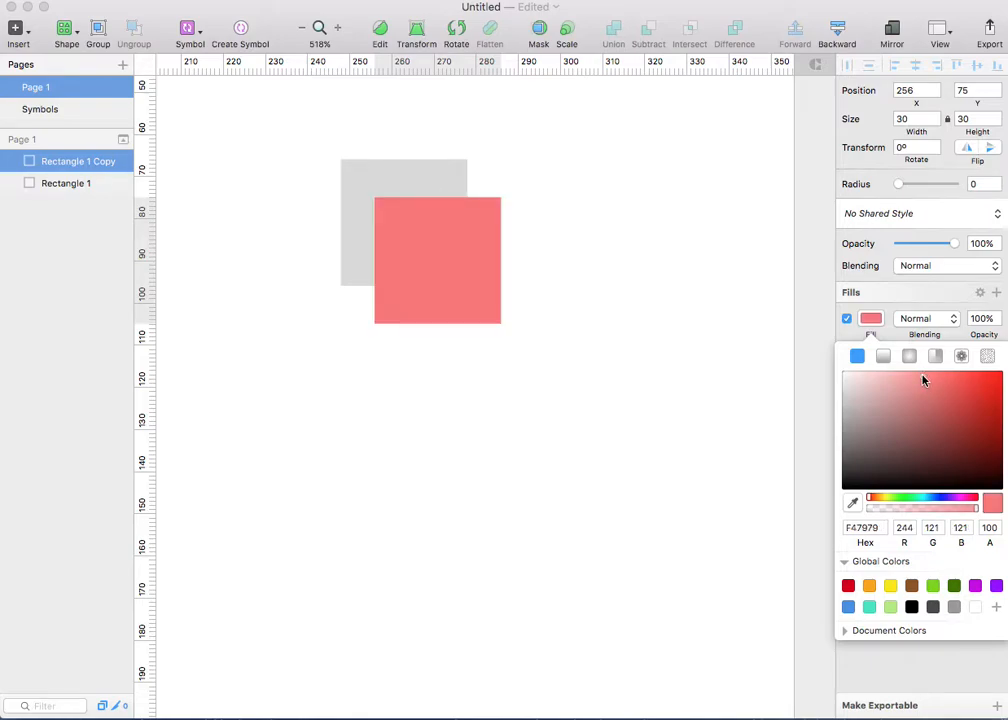
scroll(477, 365, up, 5)
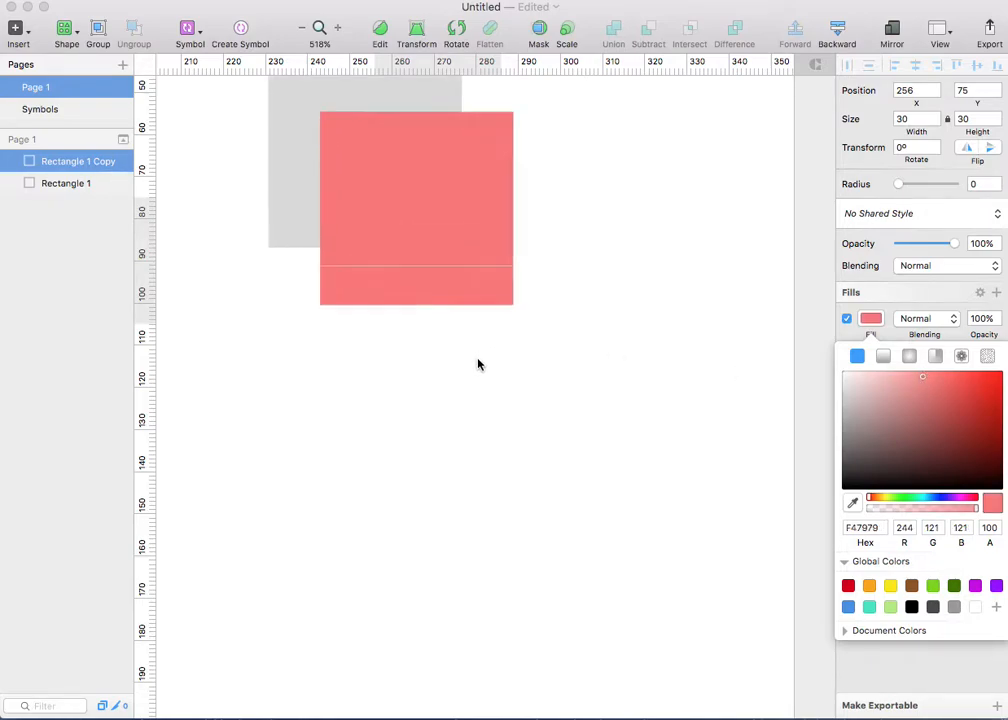
scroll(477, 365, up, 5)
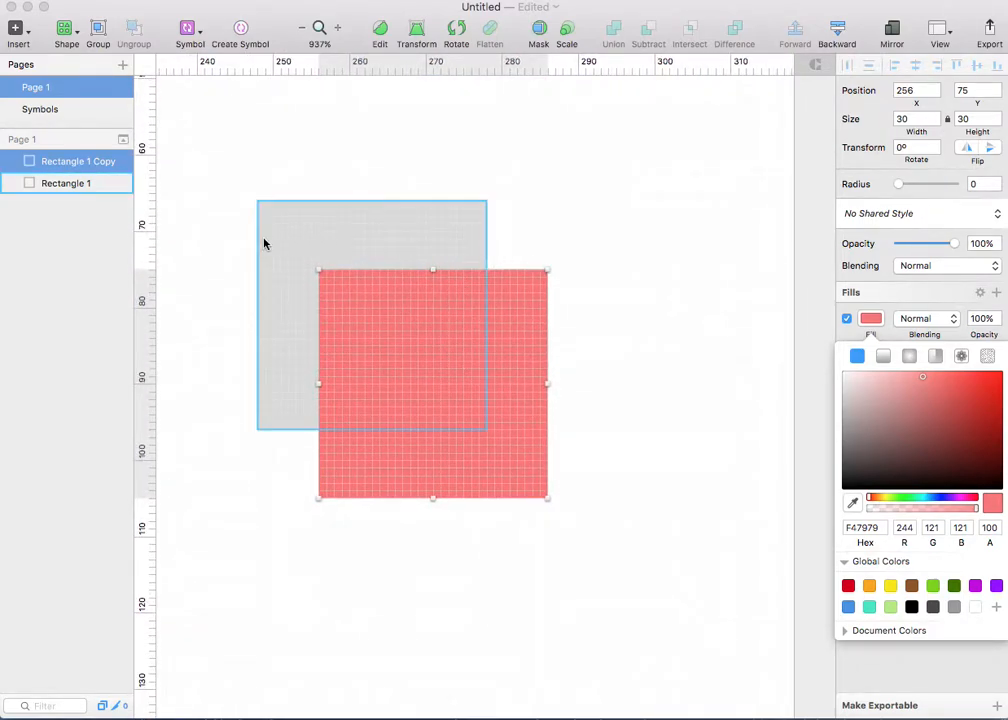
key(Escape)
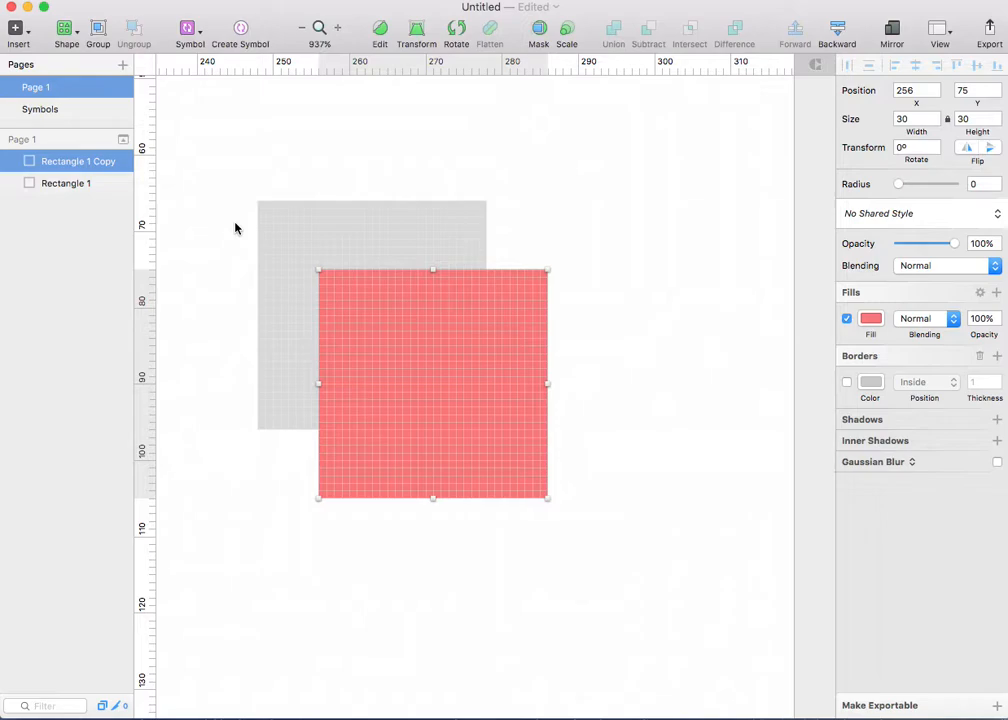
Step: Draw a closed four-point Vector path for the cube's left face, joining the upper-left and lower-left corners of both squares
key(v)
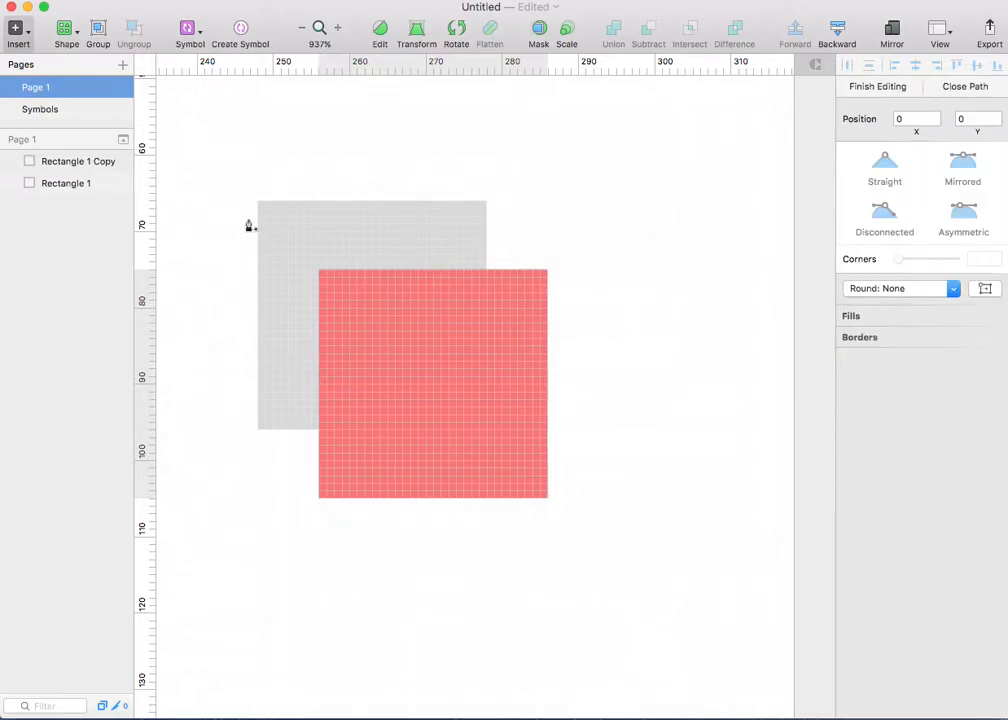
scroll(253, 219, up, 10)
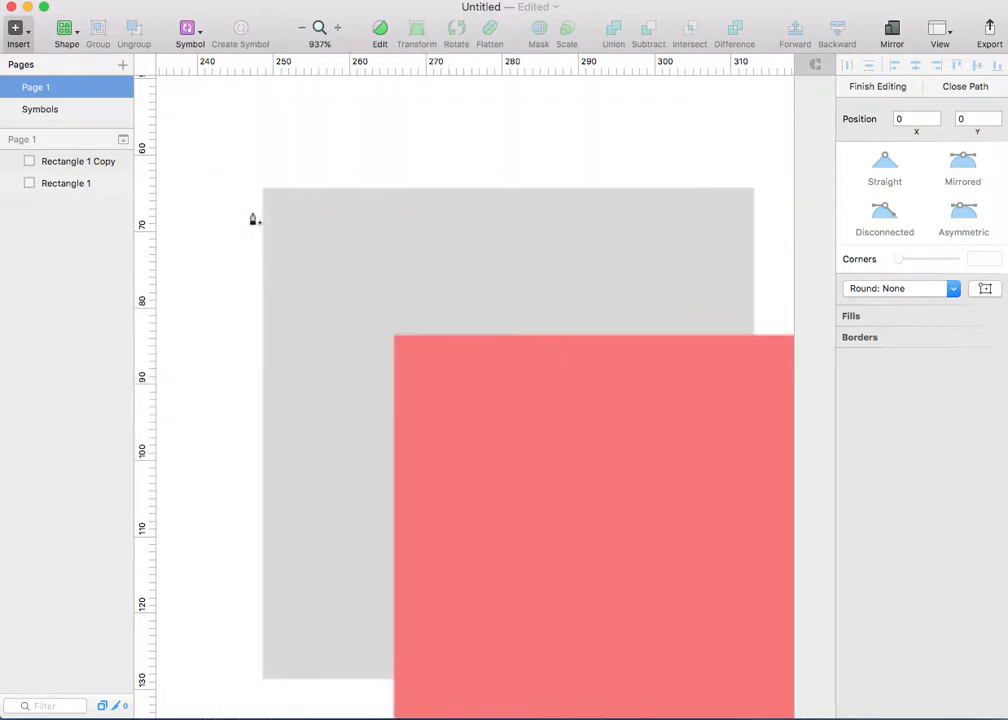
scroll(253, 219, up, 3)
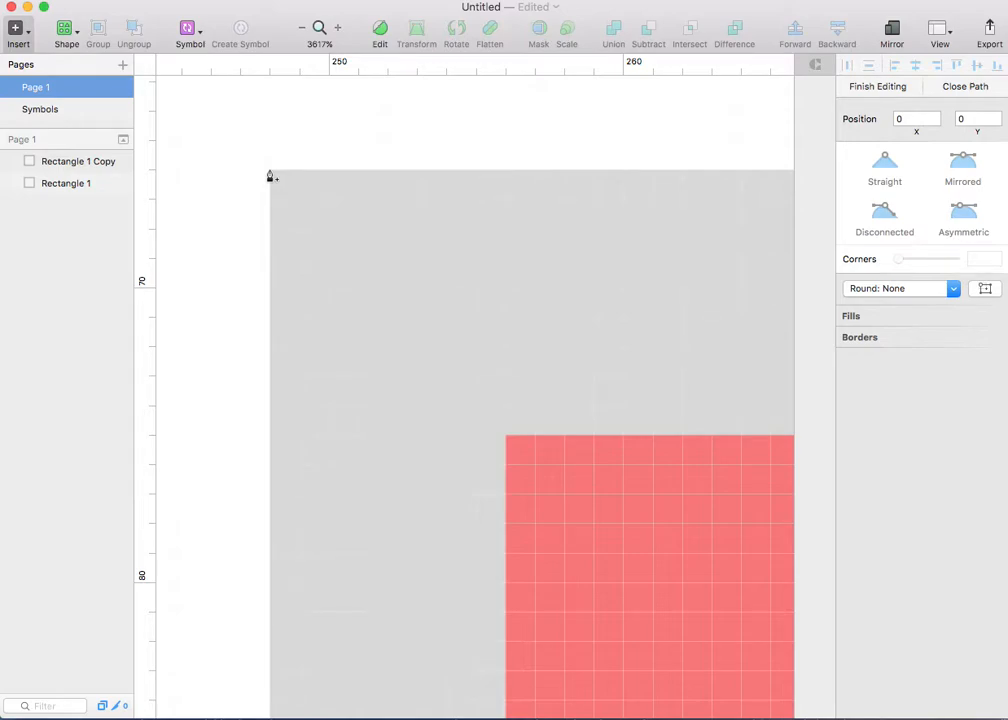
click(269, 175)
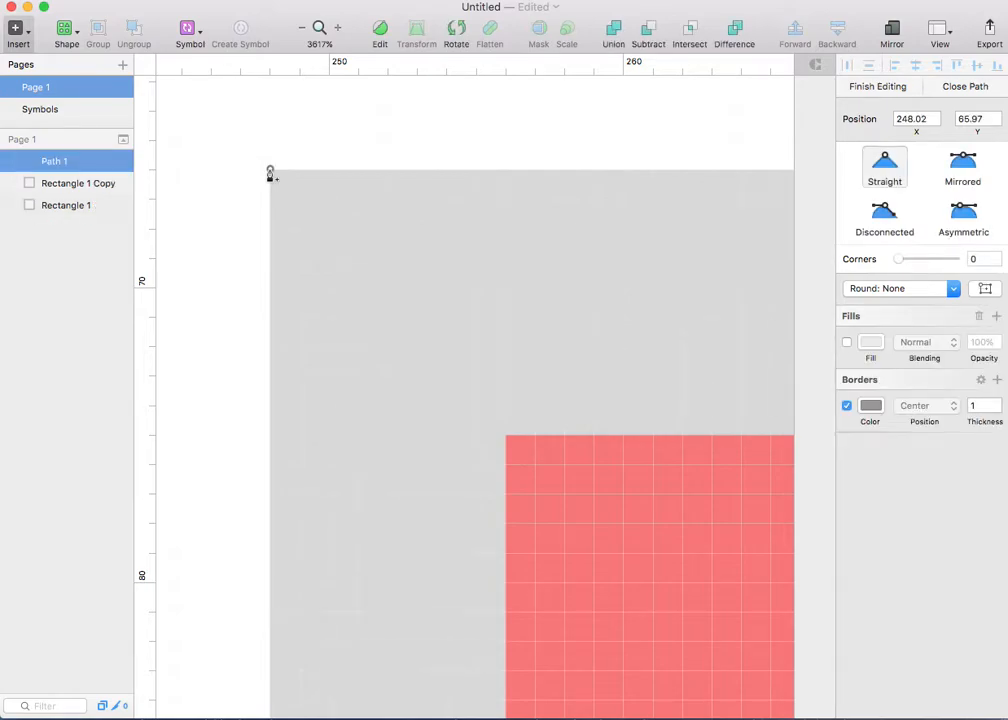
click(507, 442)
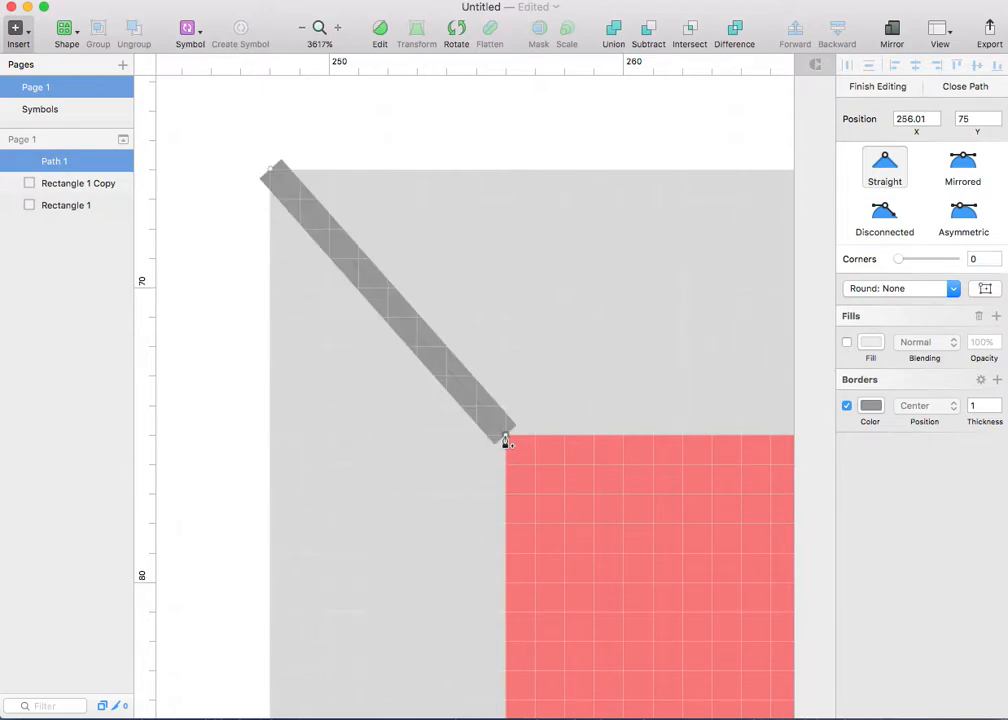
scroll(507, 442, down, 10)
scroll(507, 442, down, 10)
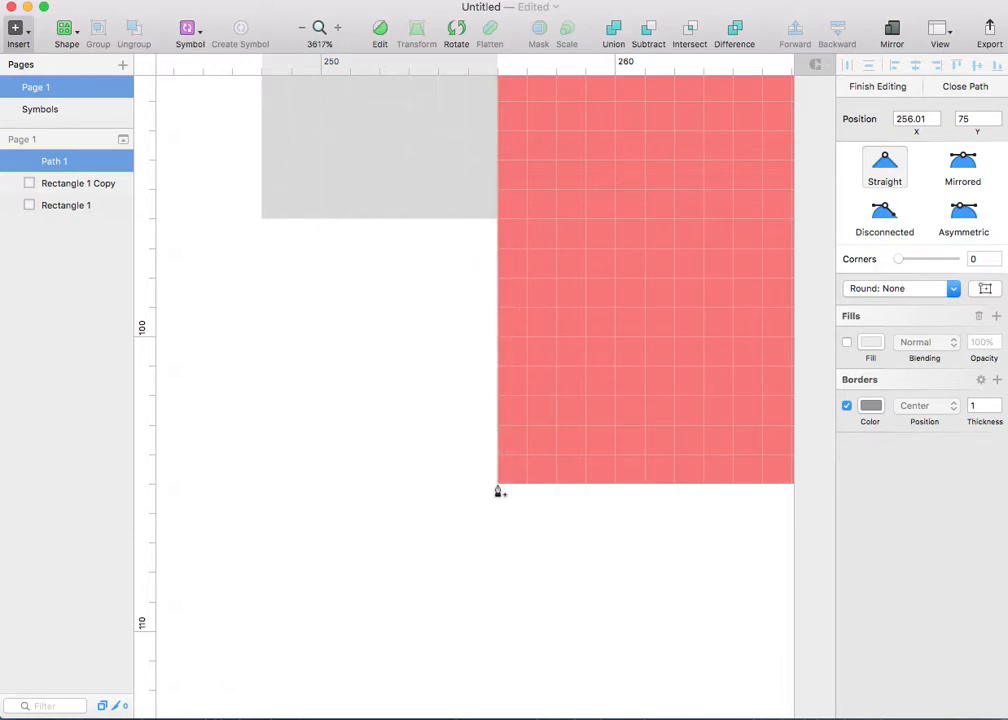
click(498, 485)
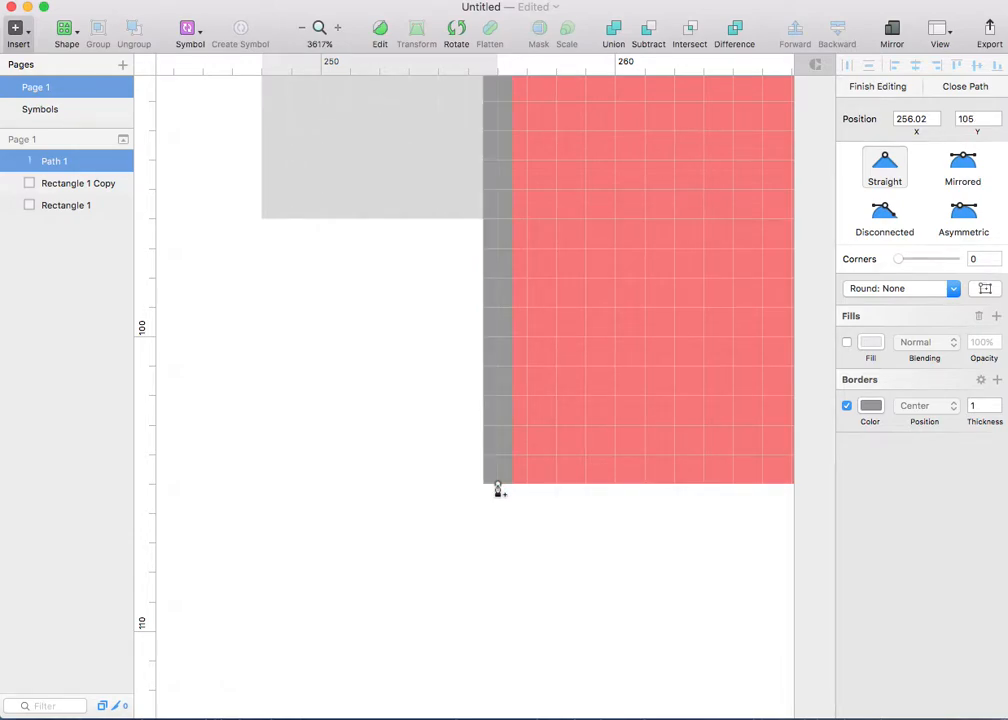
click(263, 226)
scroll(261, 225, up, 5)
scroll(261, 225, up, 10)
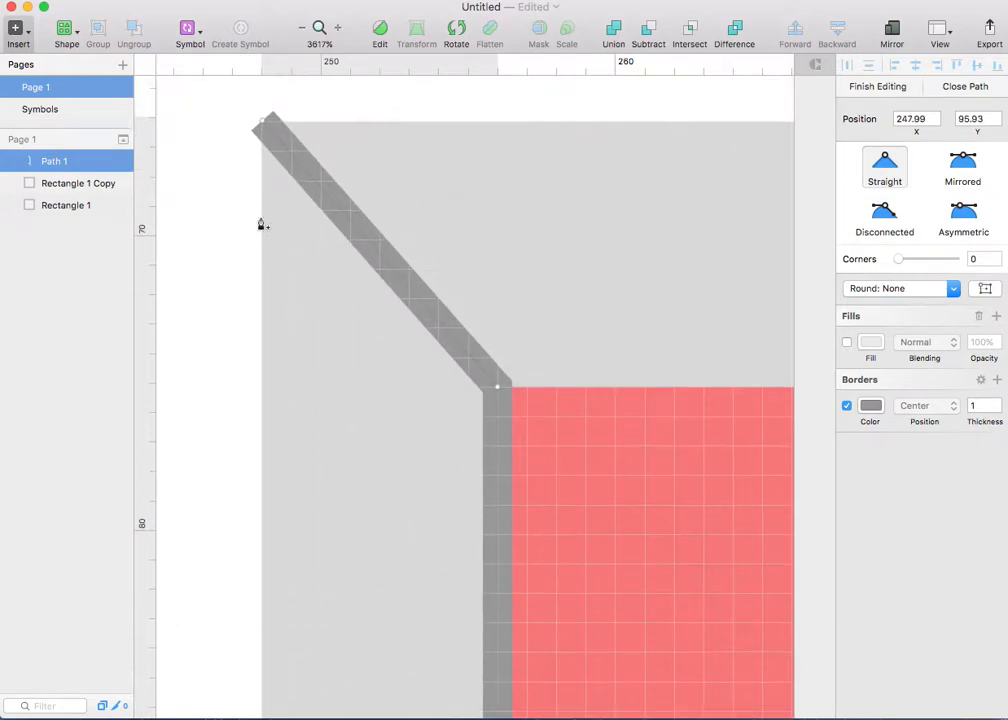
click(261, 170)
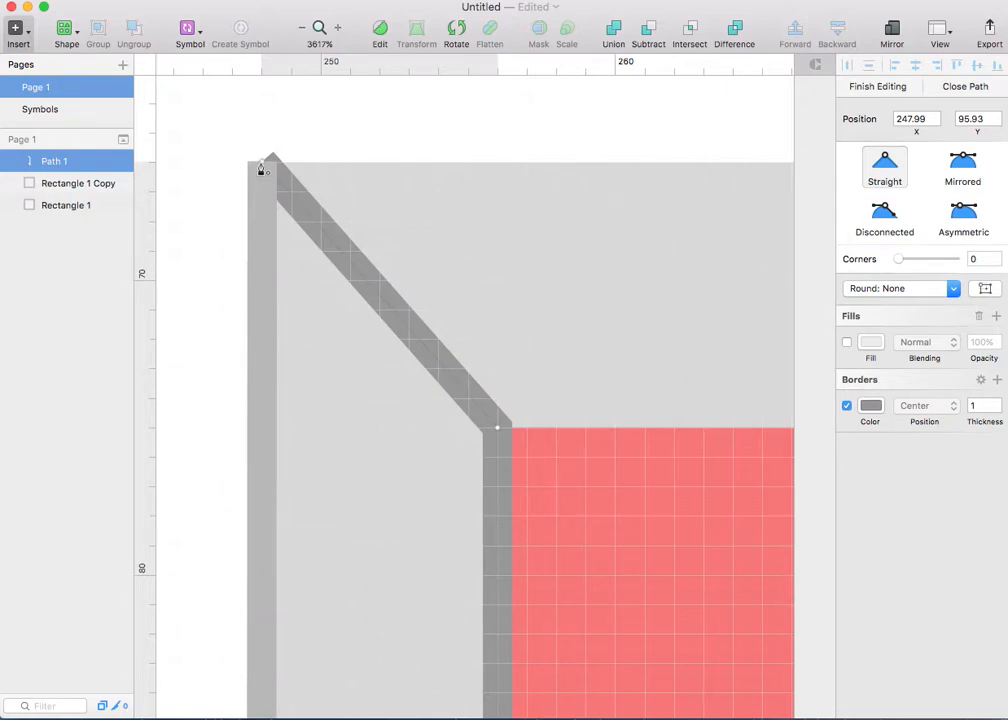
click(262, 162)
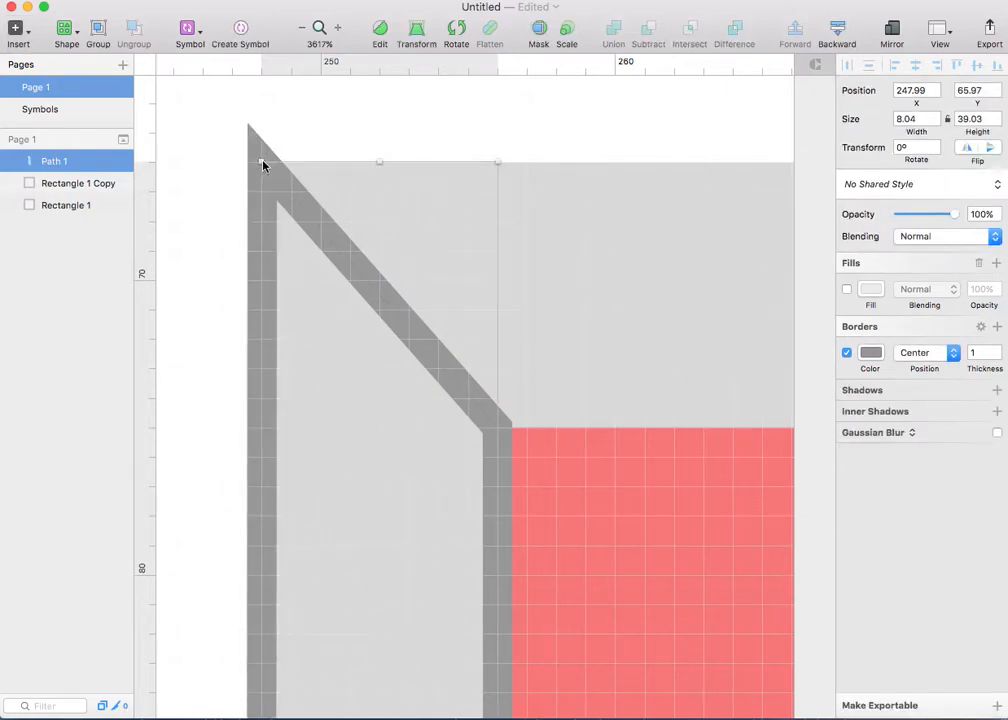
Step: Turn off the border of the left-face path
click(847, 355)
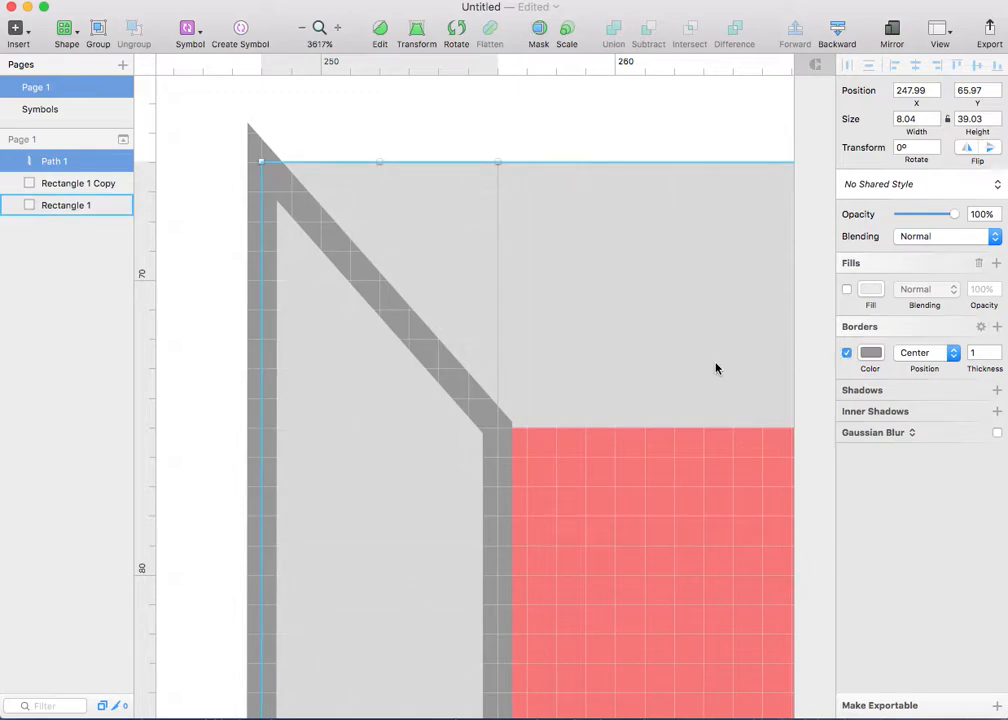
key(super+minus)
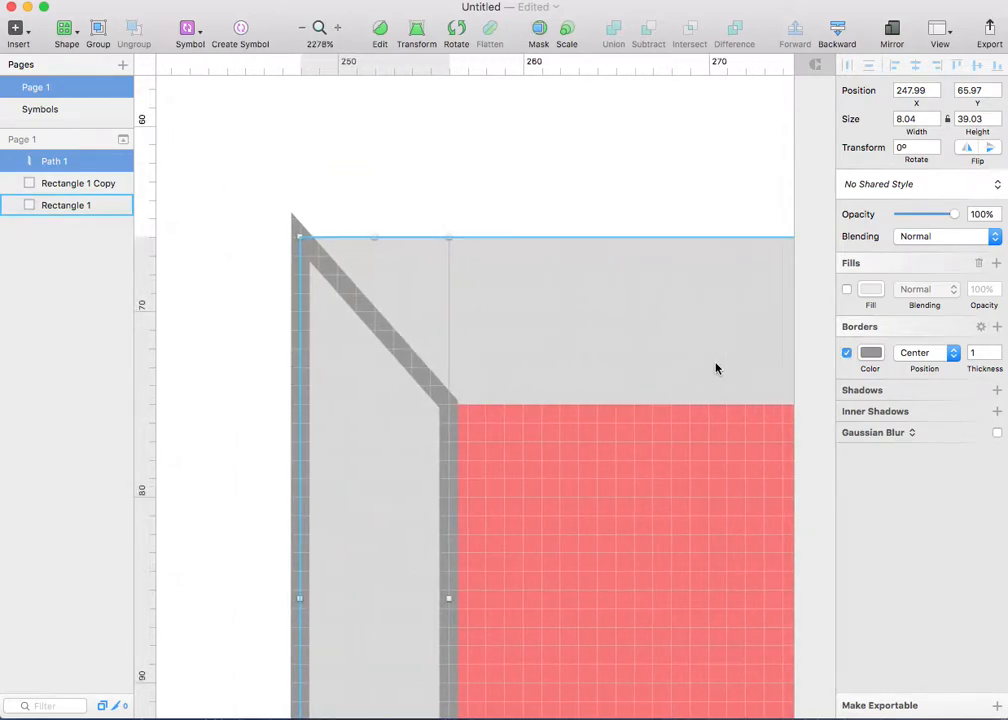
scroll(716, 369, right, 3)
scroll(716, 369, down, 1)
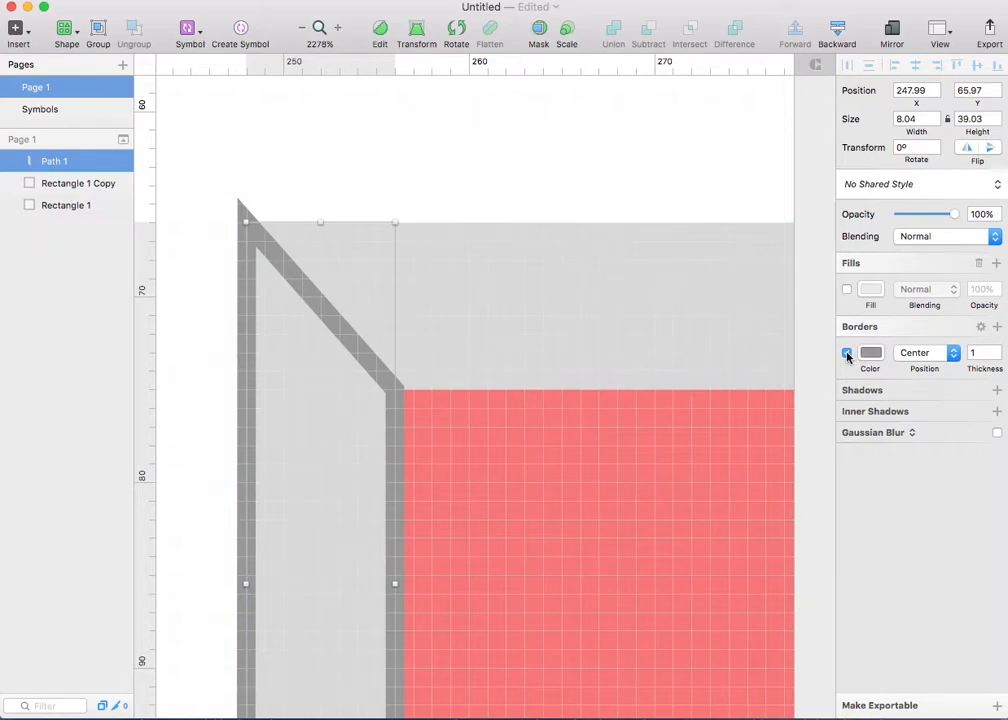
click(847, 354)
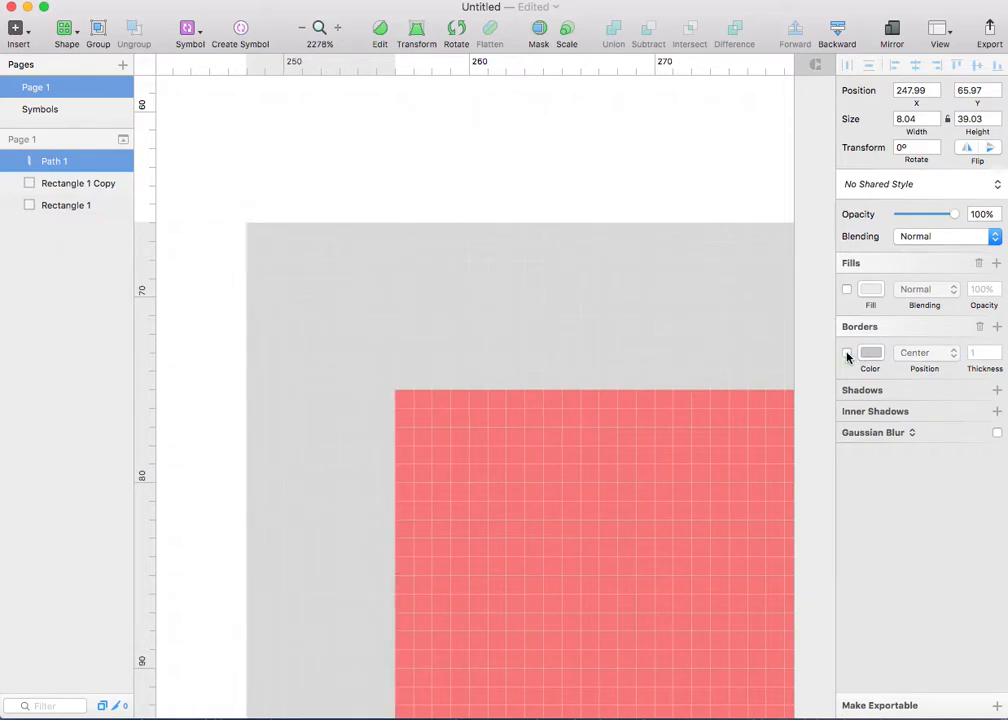
Step: Enable the left-face path's fill and colour it light blue 76BFF3
click(847, 289)
click(871, 289)
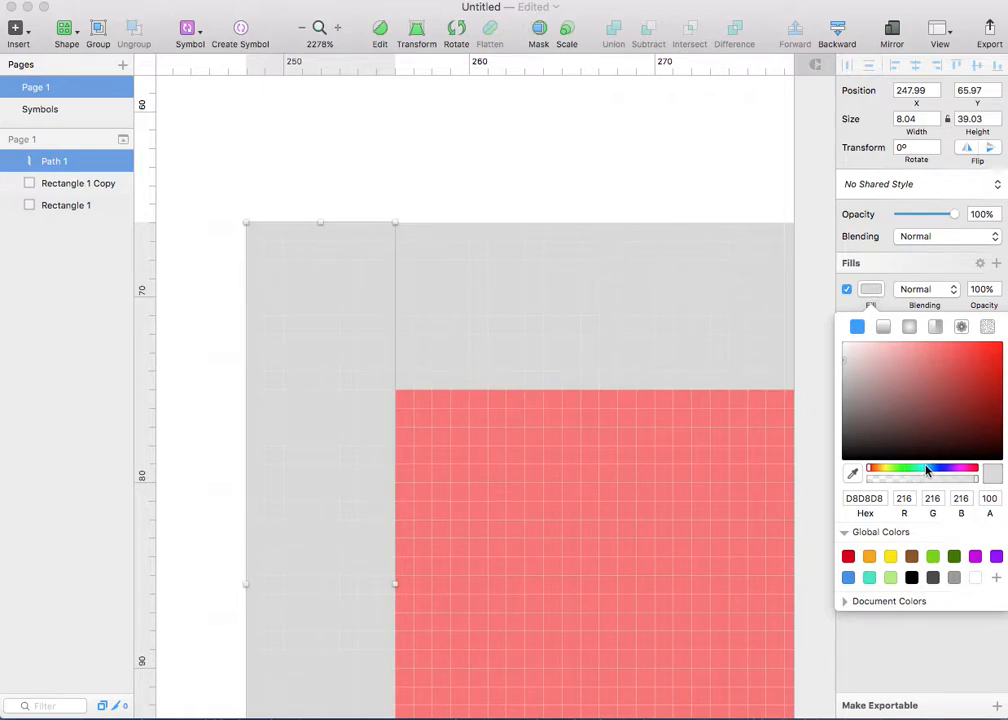
click(932, 474)
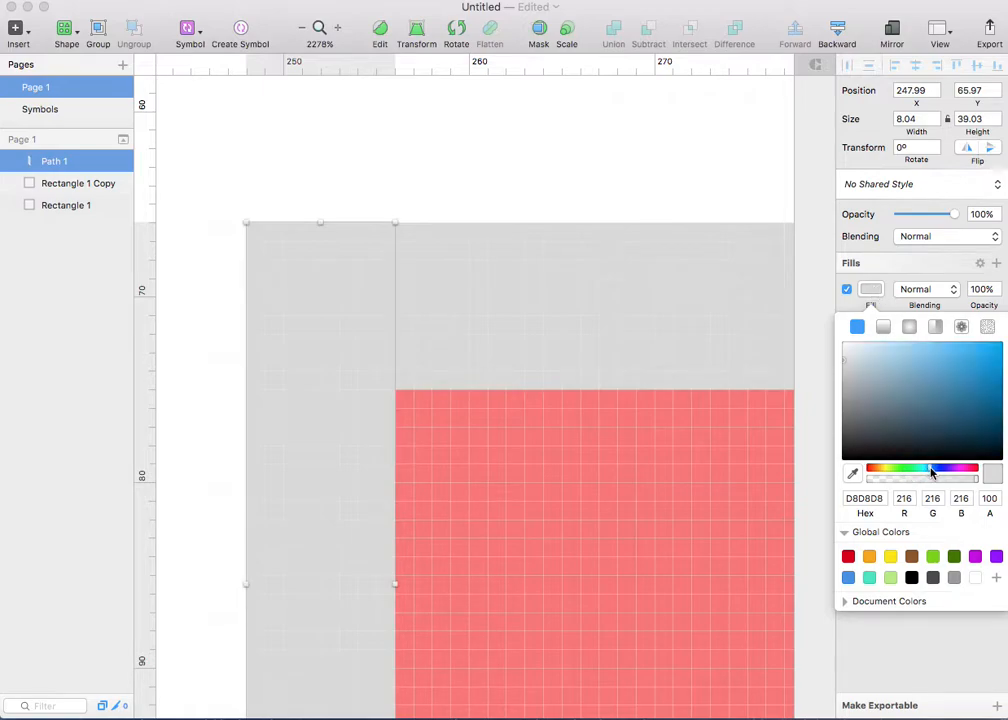
click(925, 352)
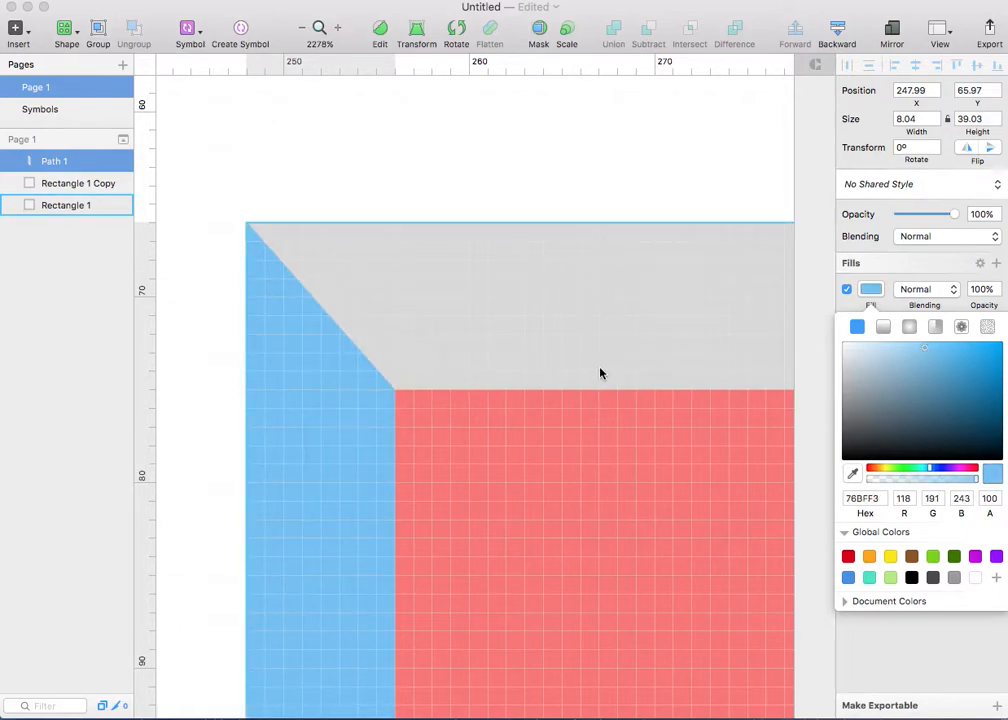
scroll(528, 360, down, 5)
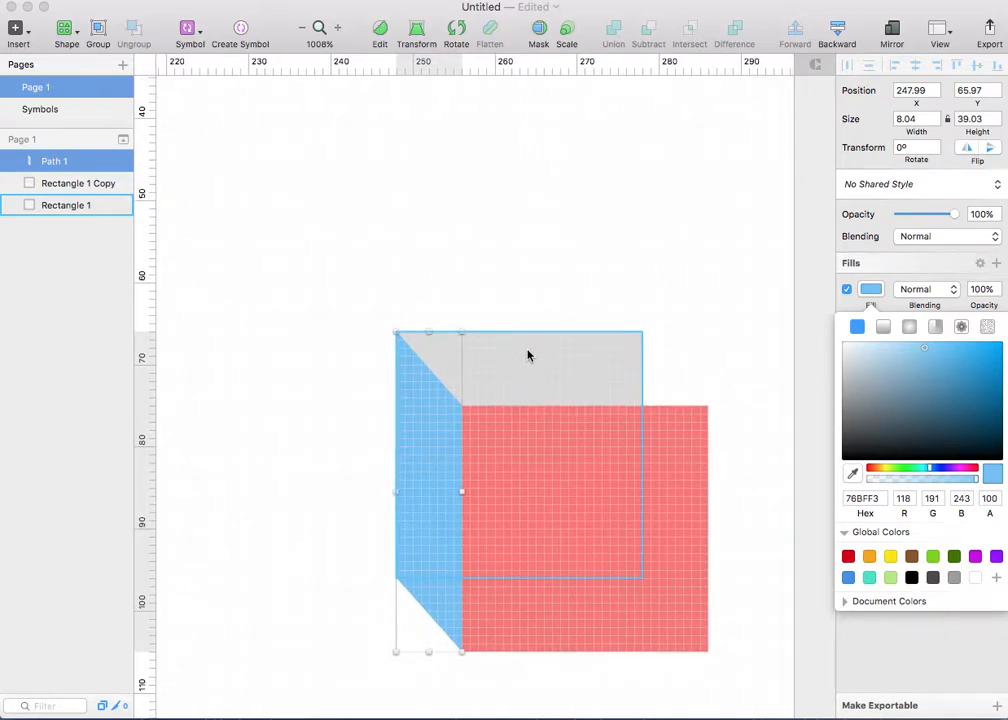
scroll(528, 360, up, 3)
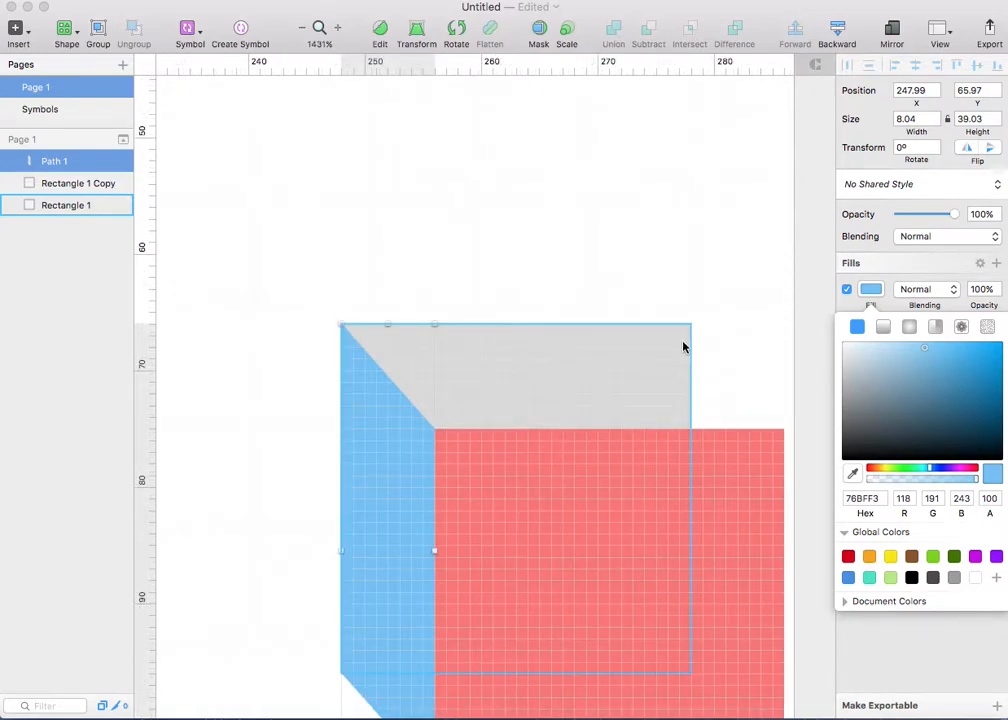
scroll(684, 347, up, 3)
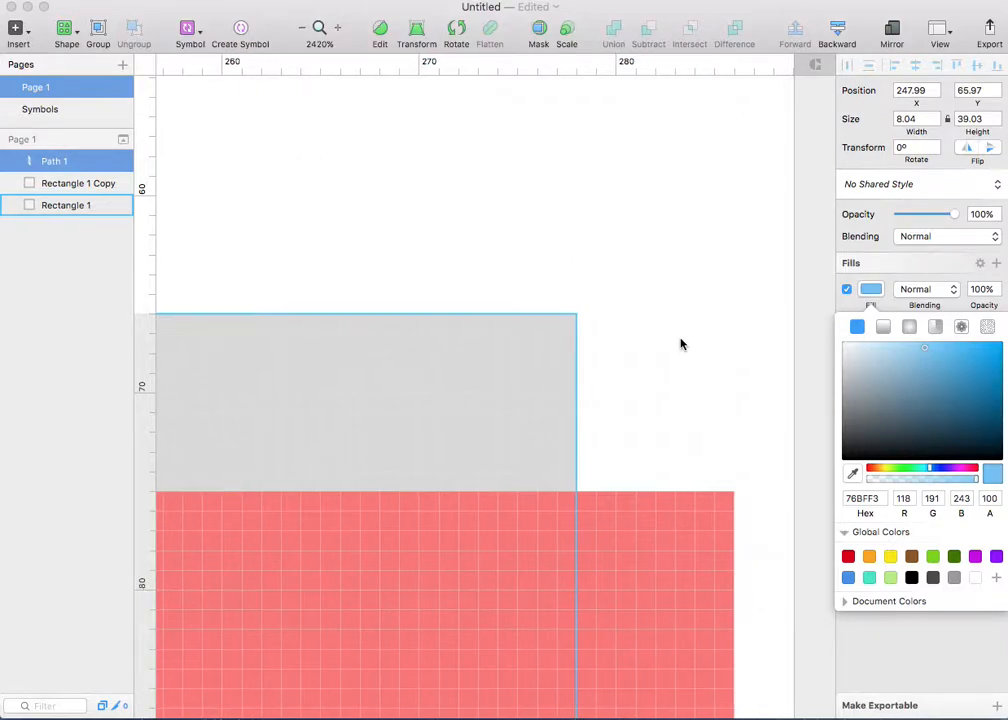
Step: Draw a closed four-point Vector path for the cube's top face, joining the upper-right and upper-left corners of both squares
click(620, 327)
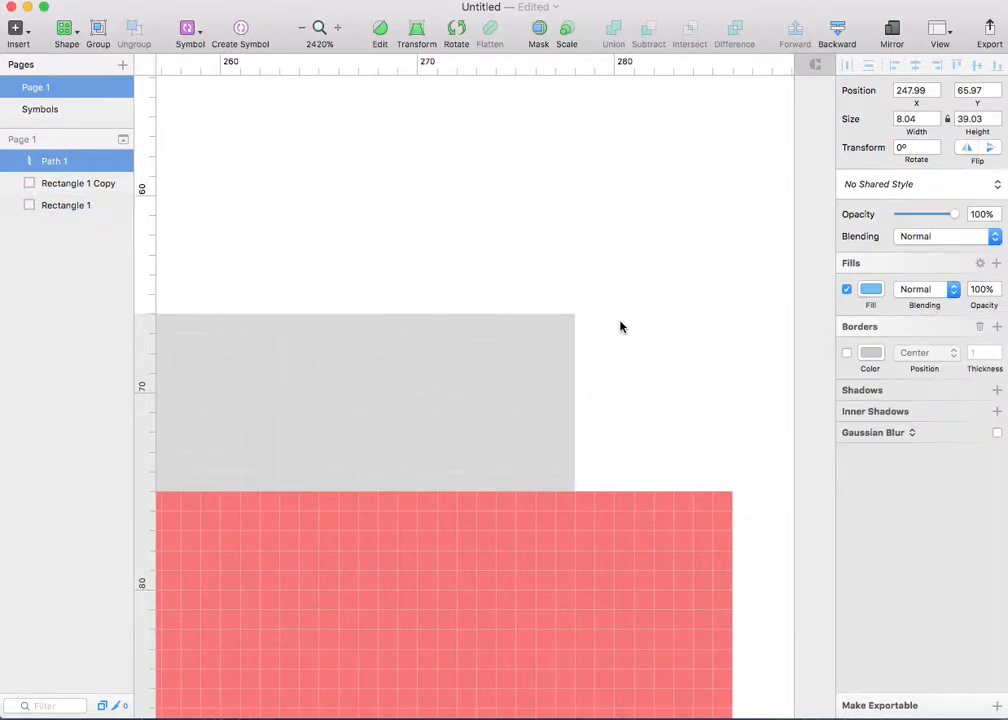
key(v)
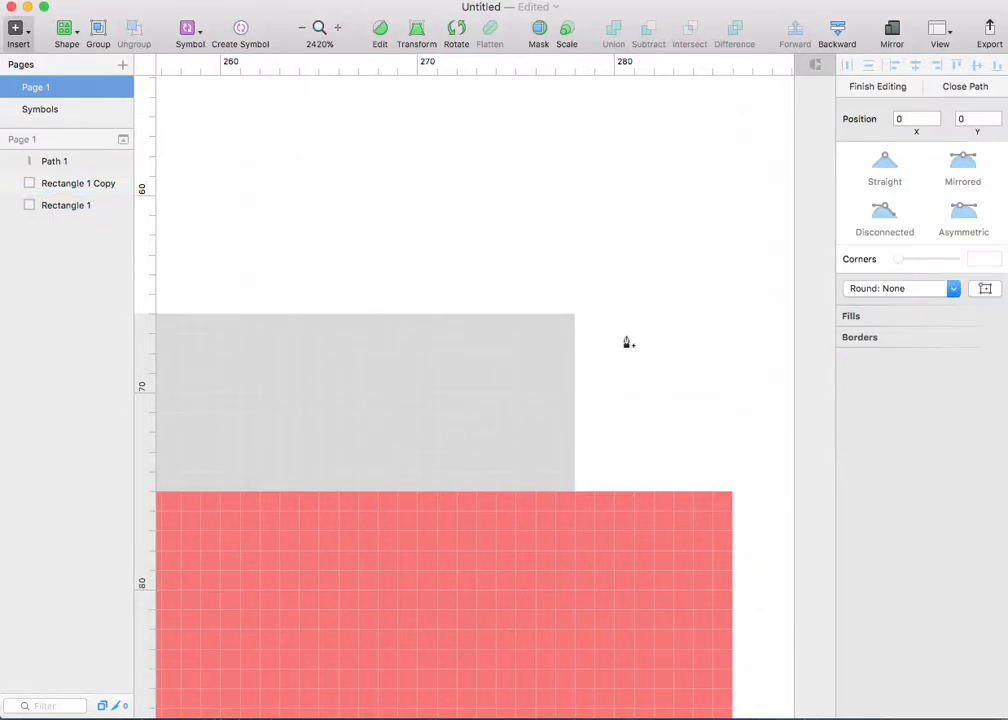
scroll(625, 338, up, 4)
scroll(633, 318, right, 5)
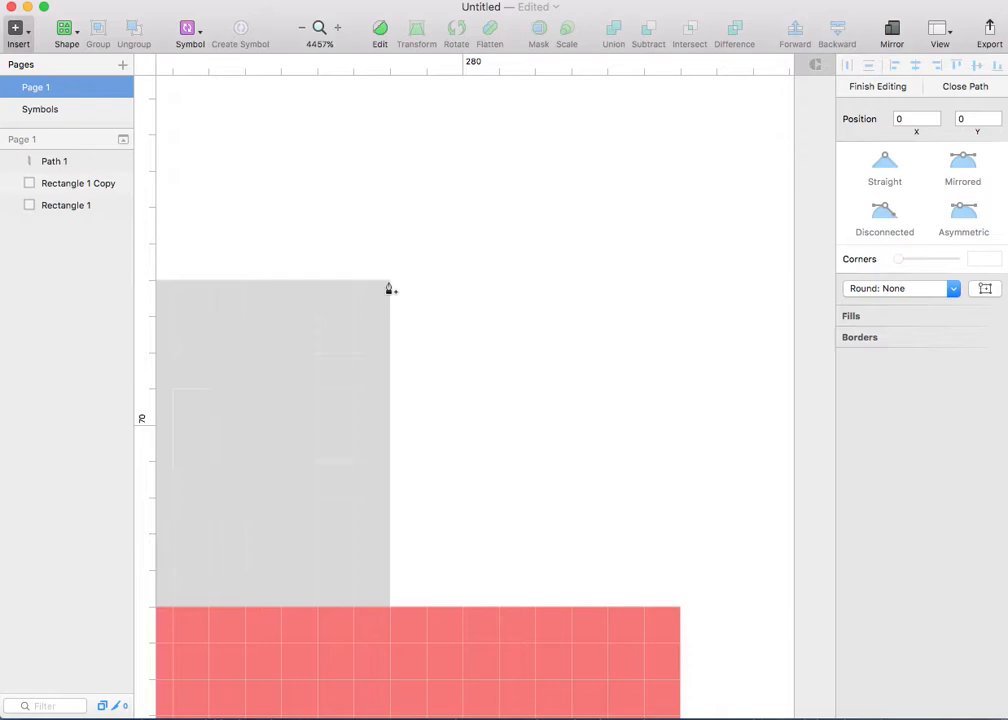
click(390, 284)
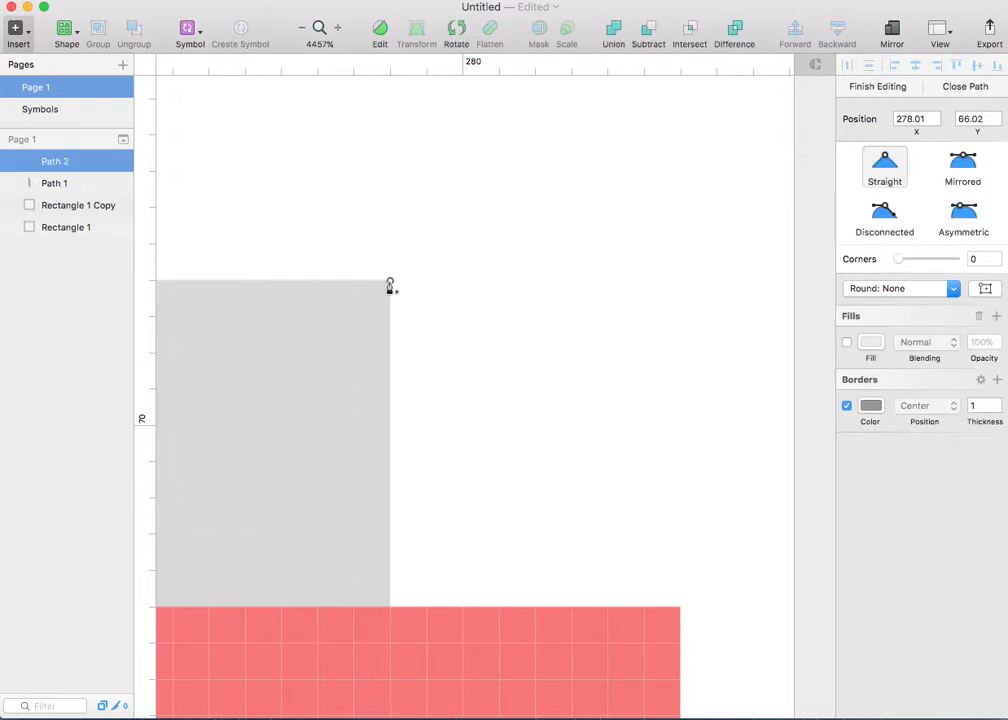
click(680, 614)
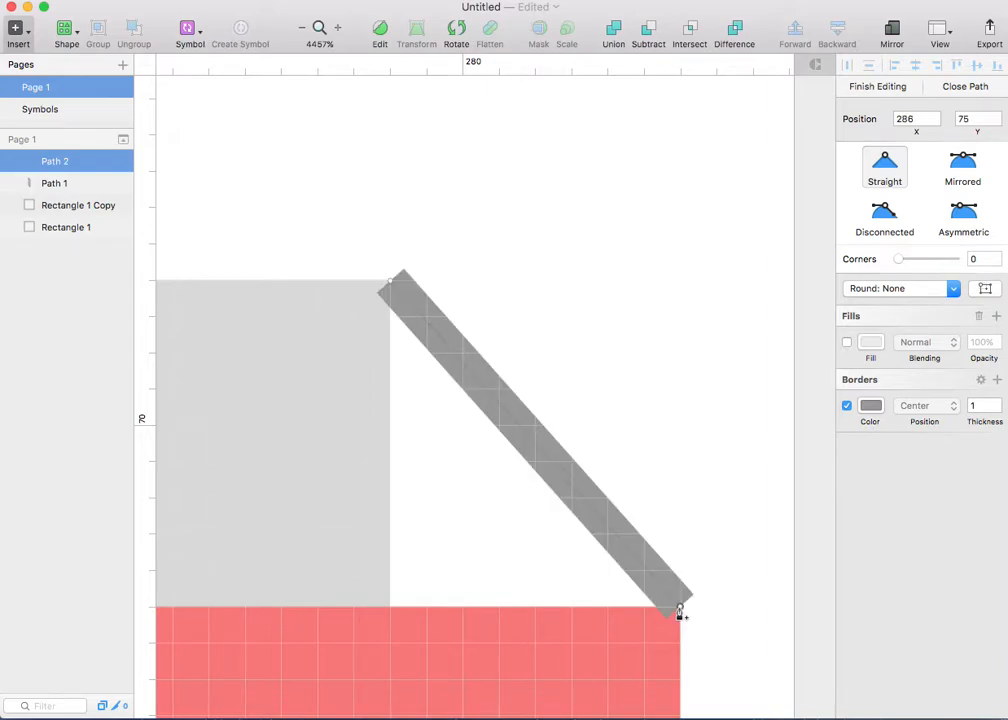
scroll(680, 614, up, 5)
scroll(680, 614, left, 4)
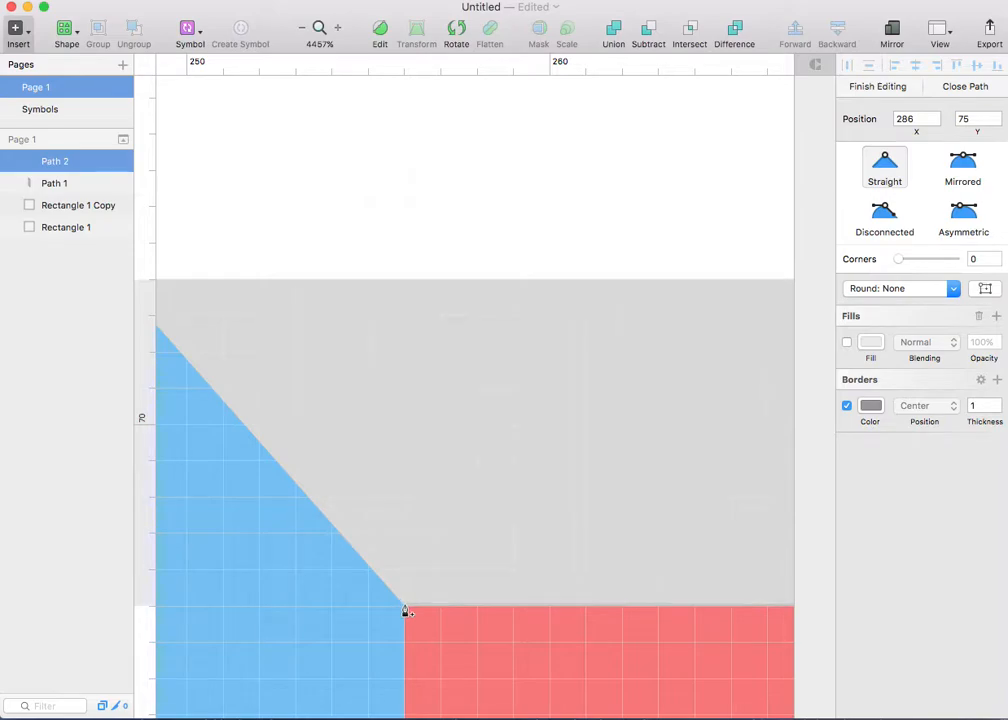
click(405, 612)
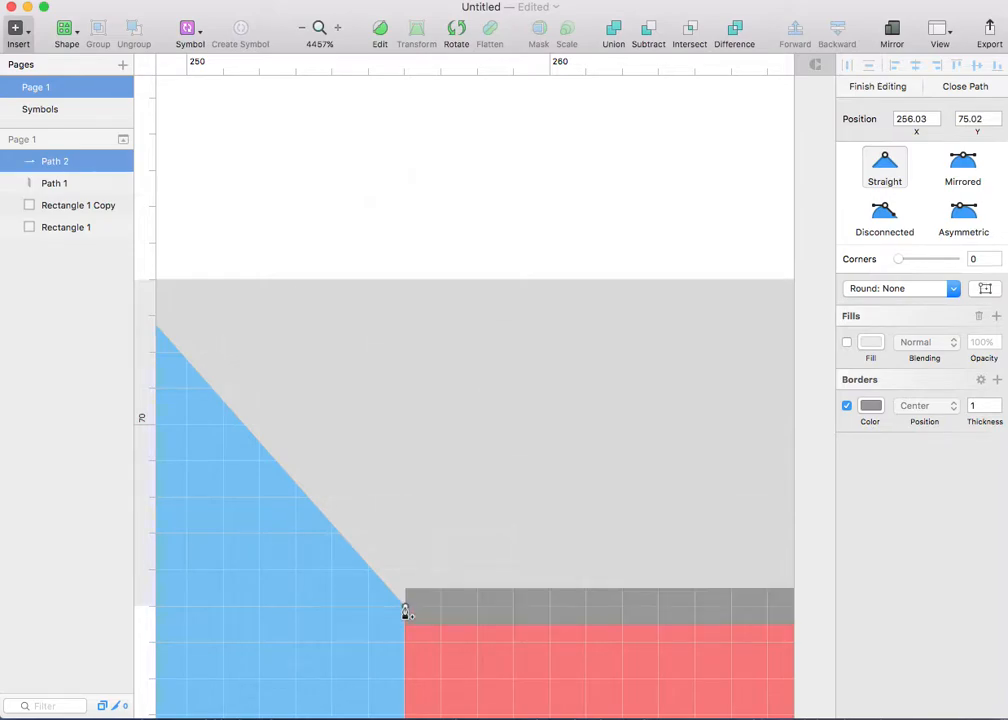
scroll(405, 612, up, 3)
scroll(405, 612, left, 4)
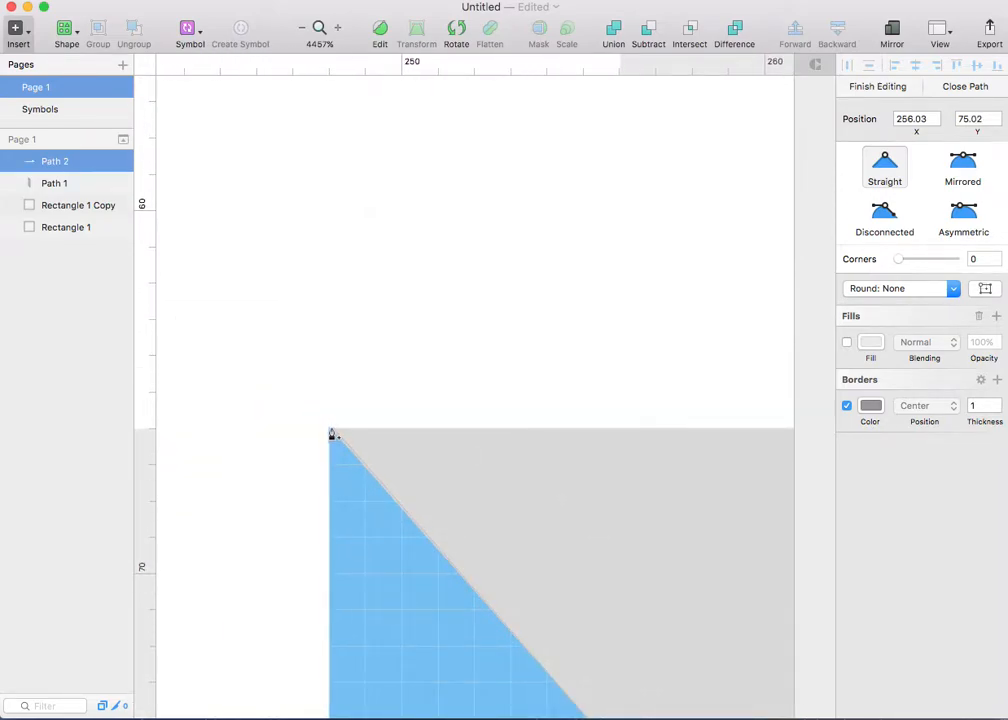
click(331, 436)
scroll(331, 436, right, 10)
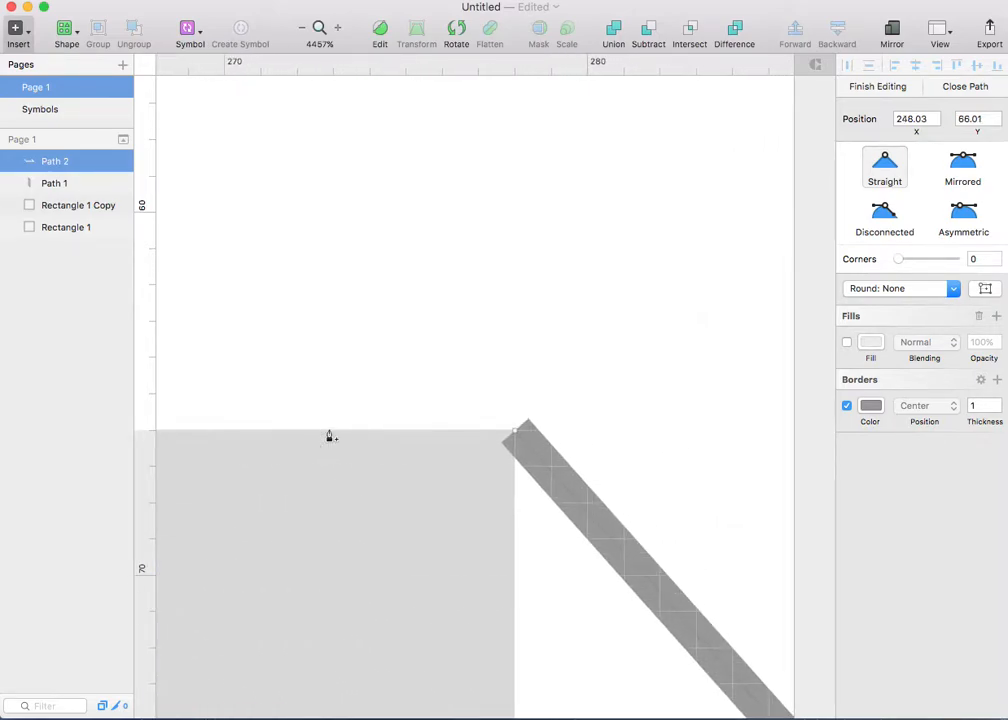
click(511, 436)
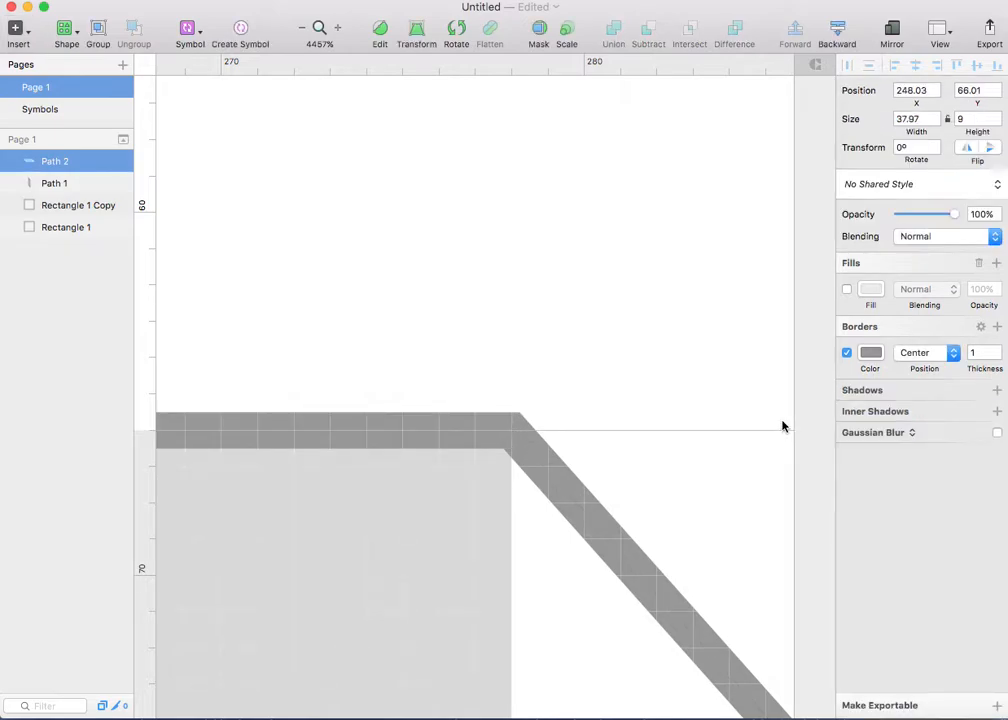
Step: Turn off the top-face path's border and fill the path with light green 73F398
click(847, 354)
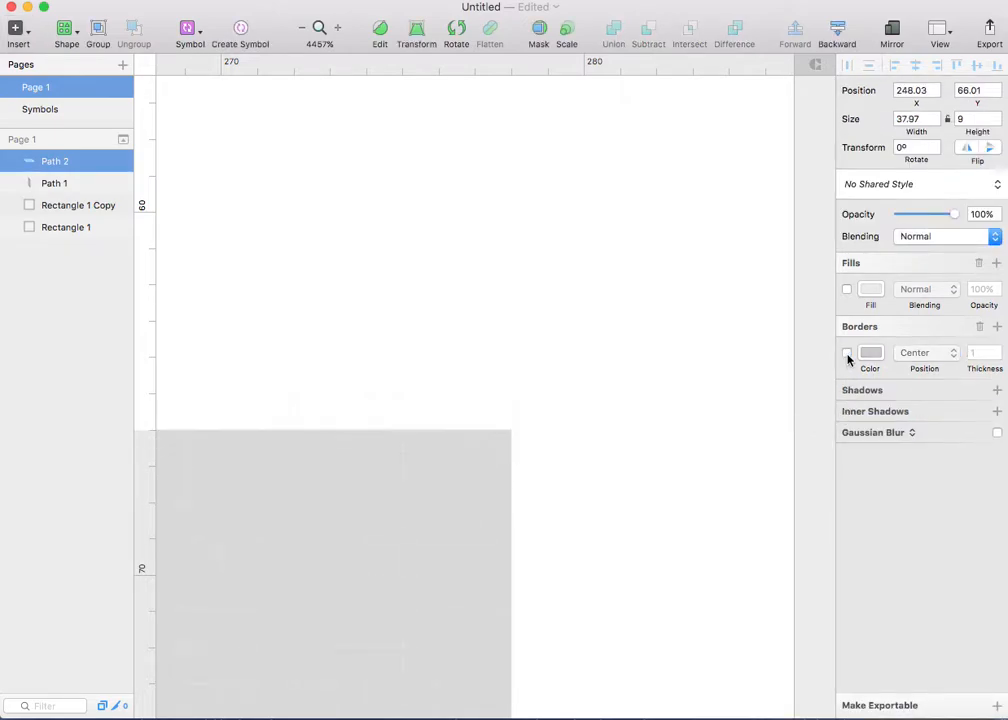
click(847, 290)
click(871, 290)
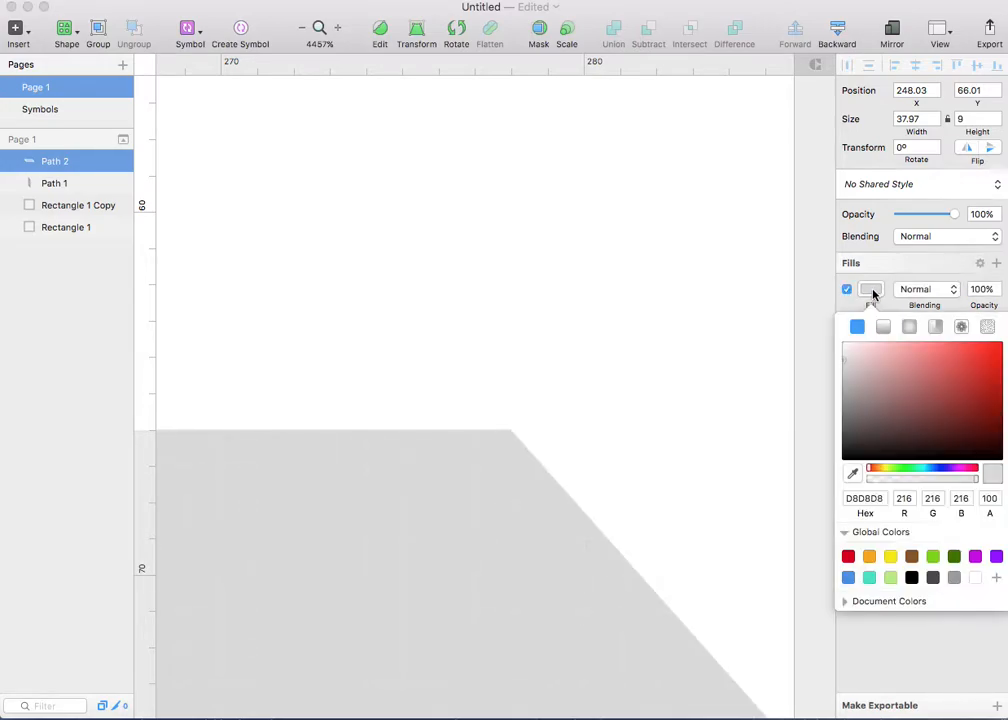
click(911, 468)
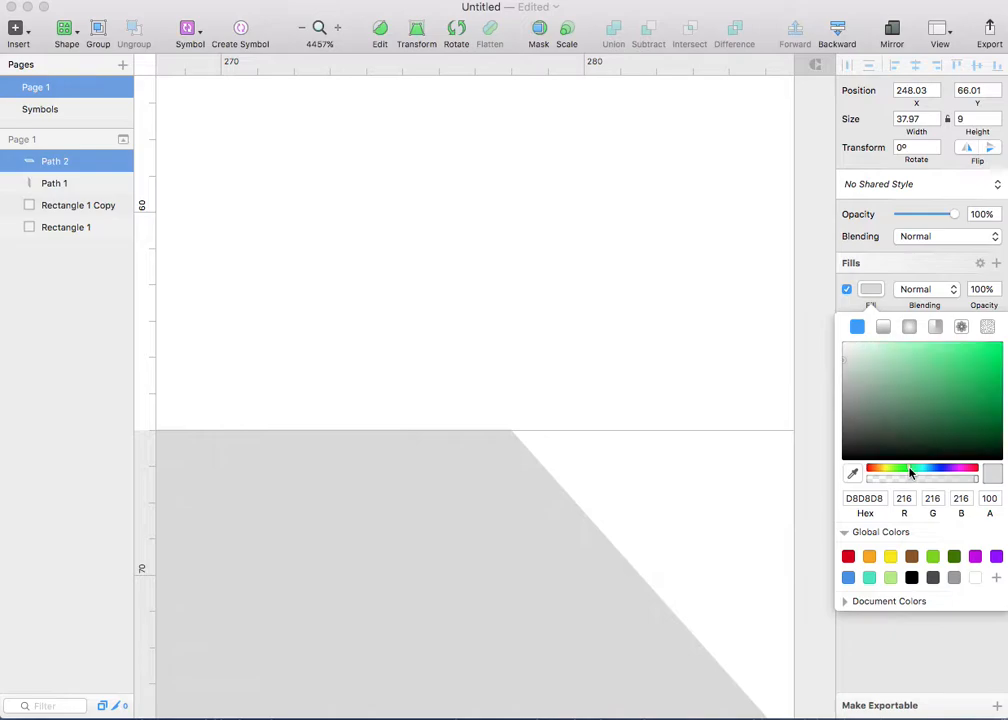
click(927, 350)
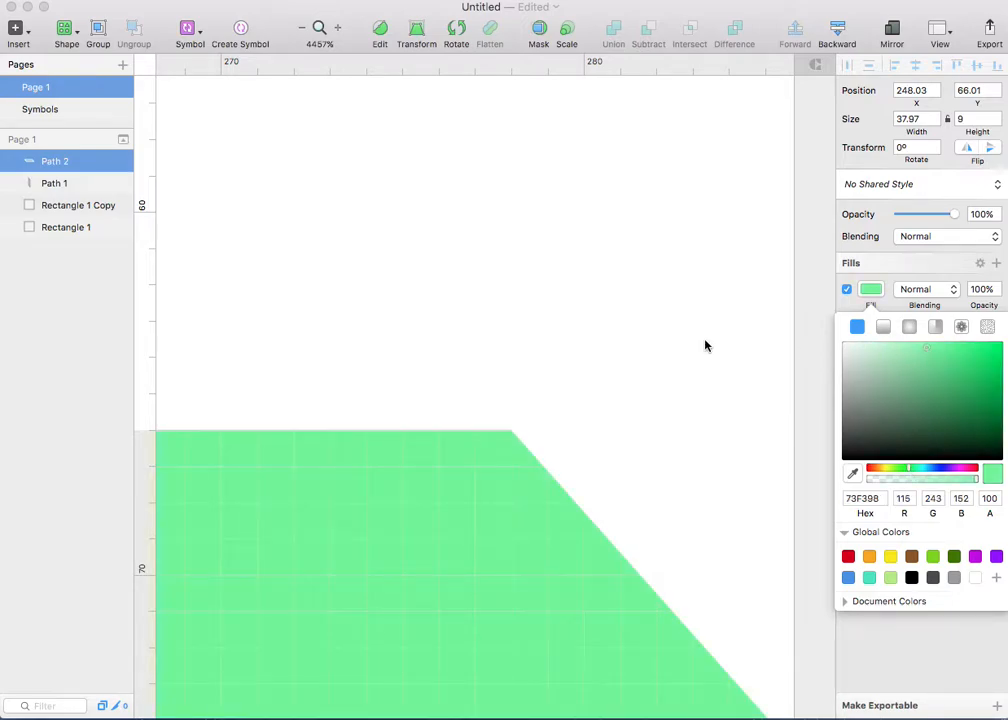
key(Escape)
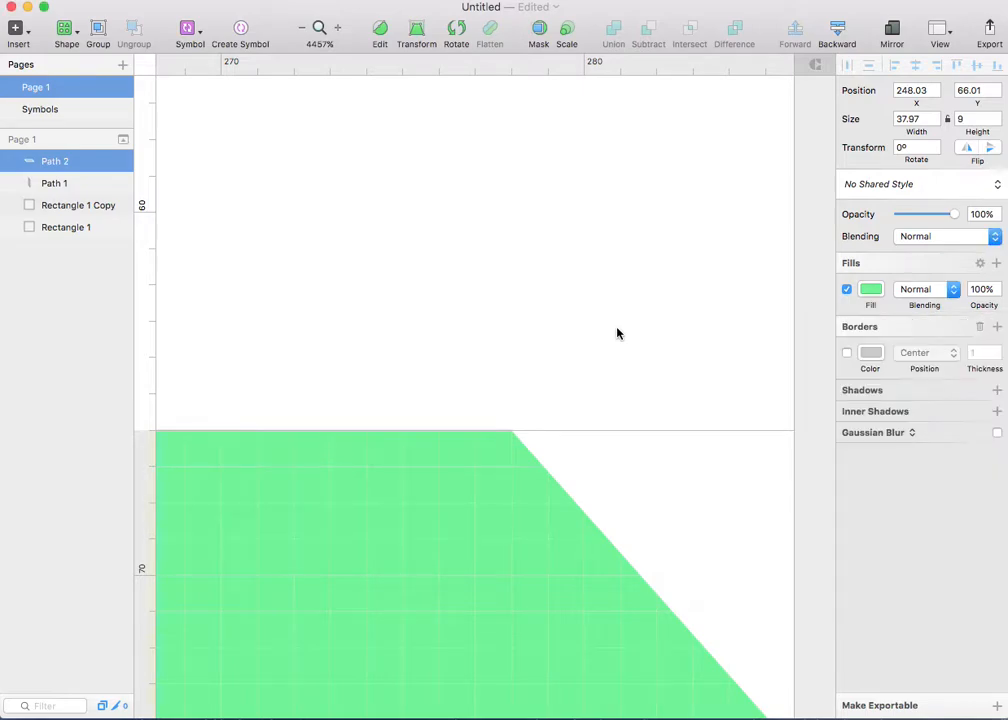
scroll(617, 333, down, 5)
scroll(617, 333, down, 3)
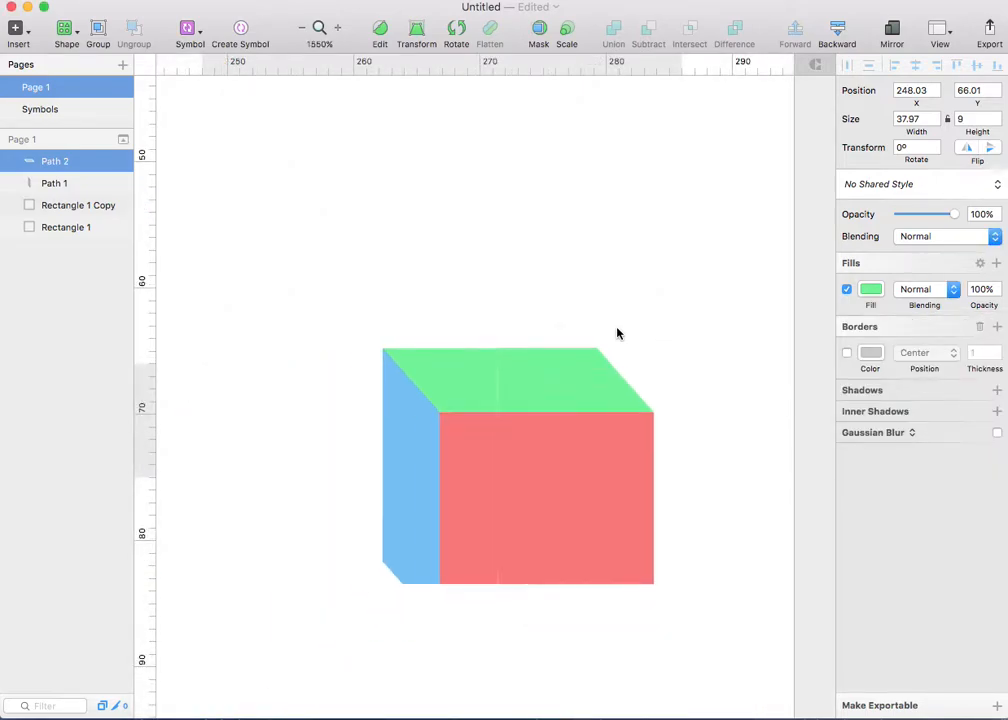
click(408, 305)
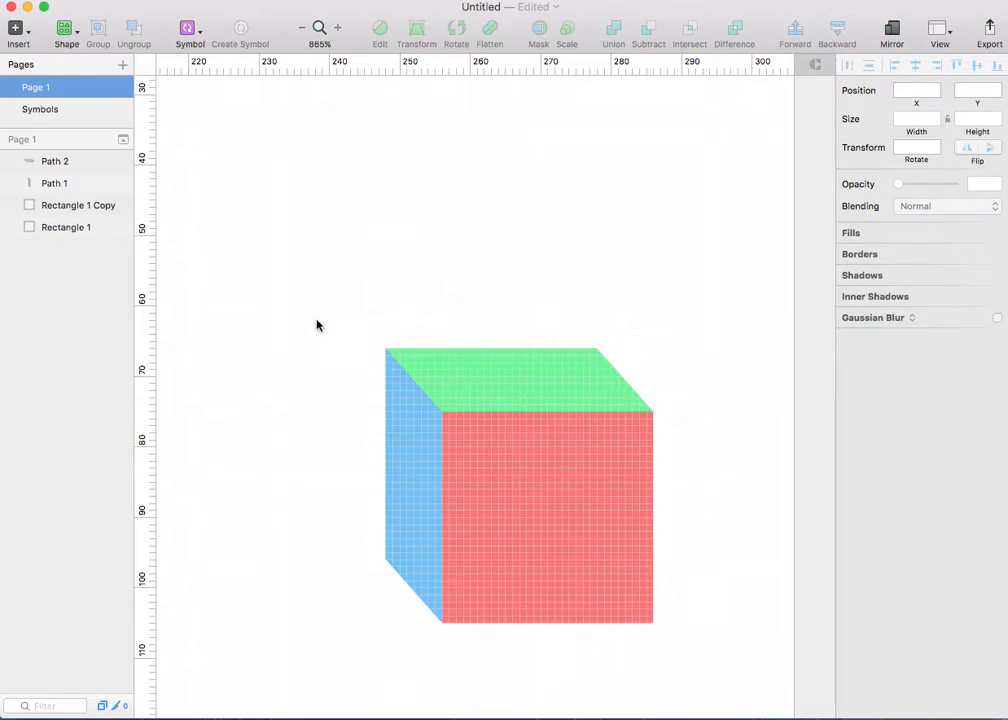
click(62, 165)
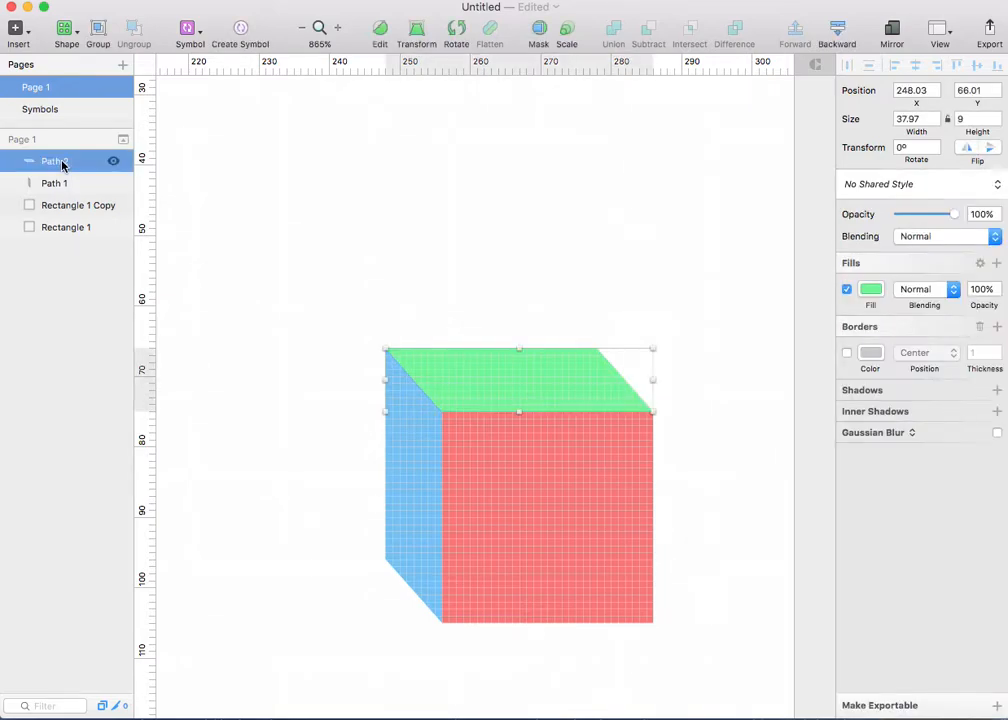
shift+click(67, 229)
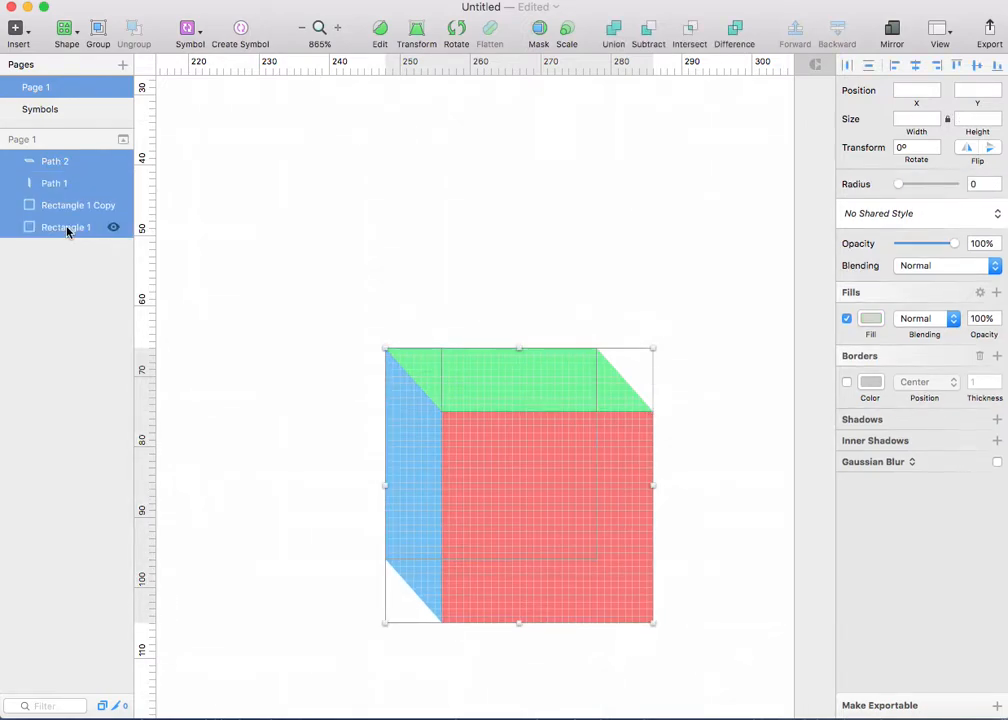
click(369, 279)
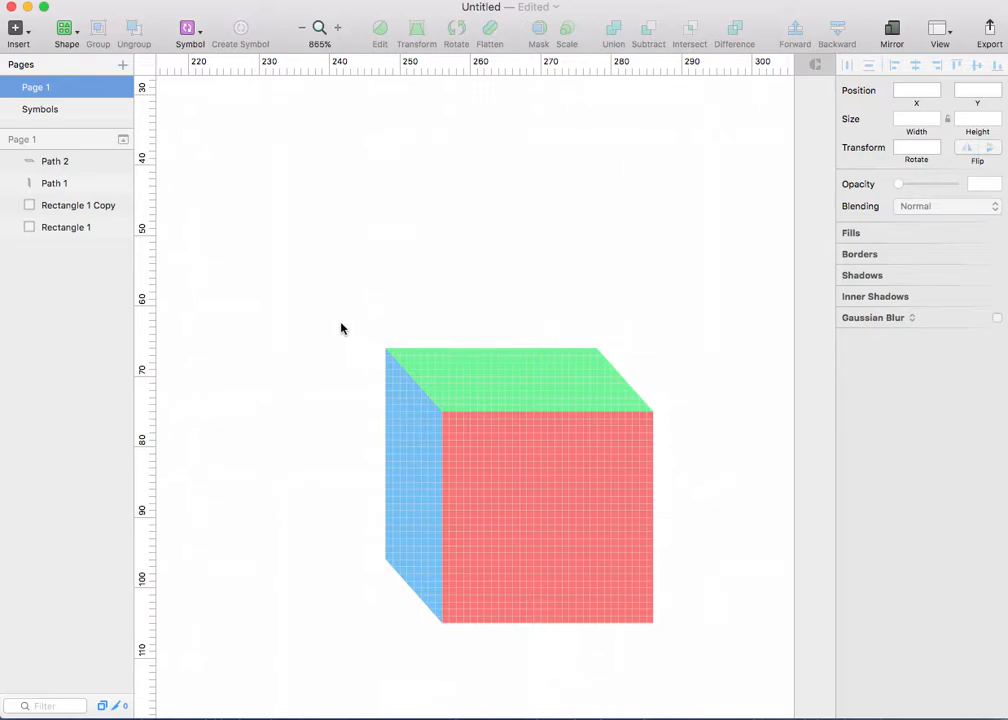
Step: Group both side-face paths and both squares of the cube, and name the group cube1
drag(322, 310, 712, 662)
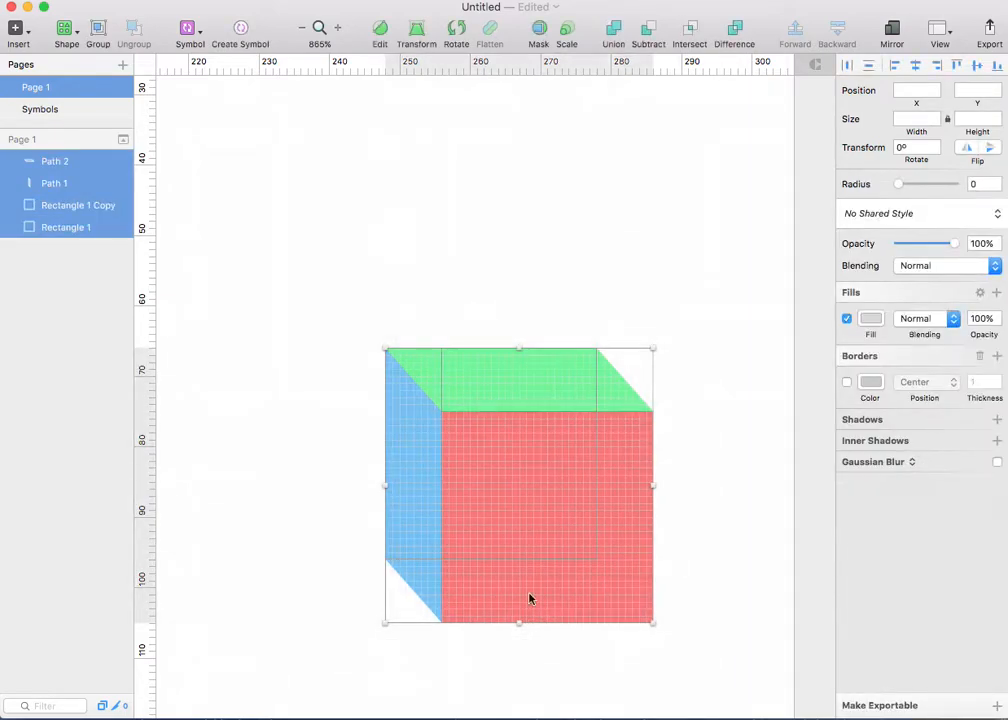
right_click(91, 202)
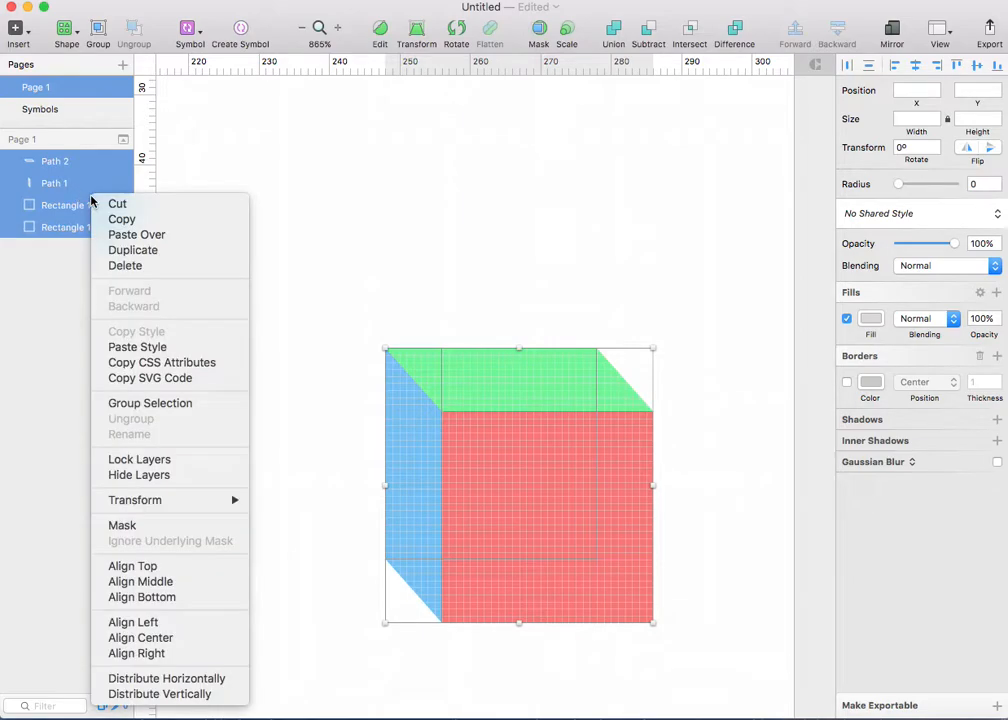
click(151, 406)
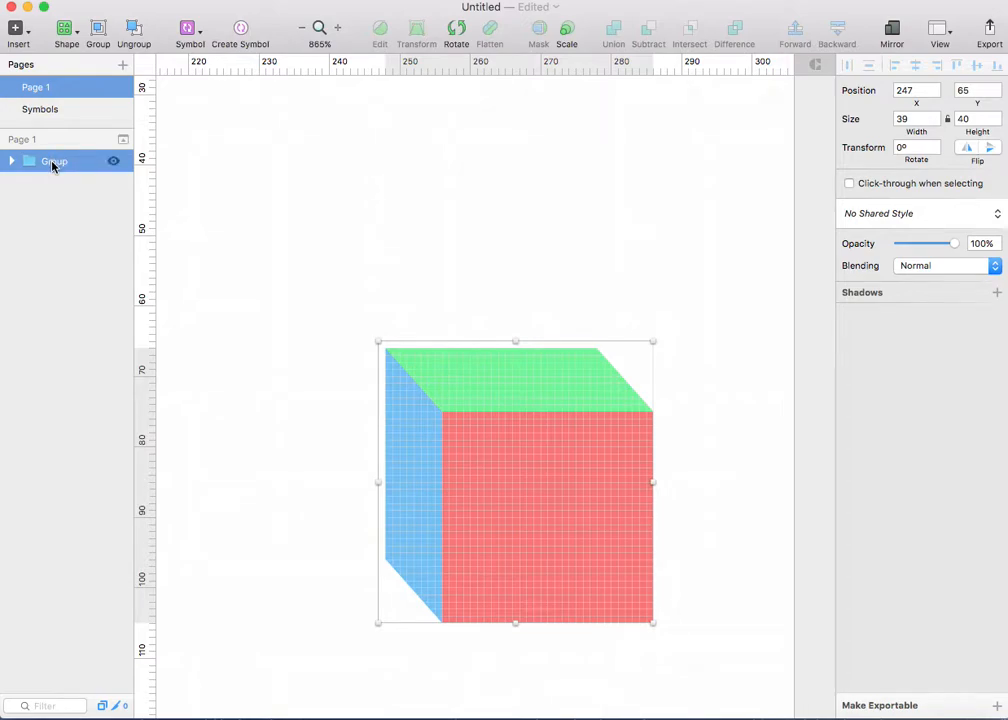
double_click(52, 163)
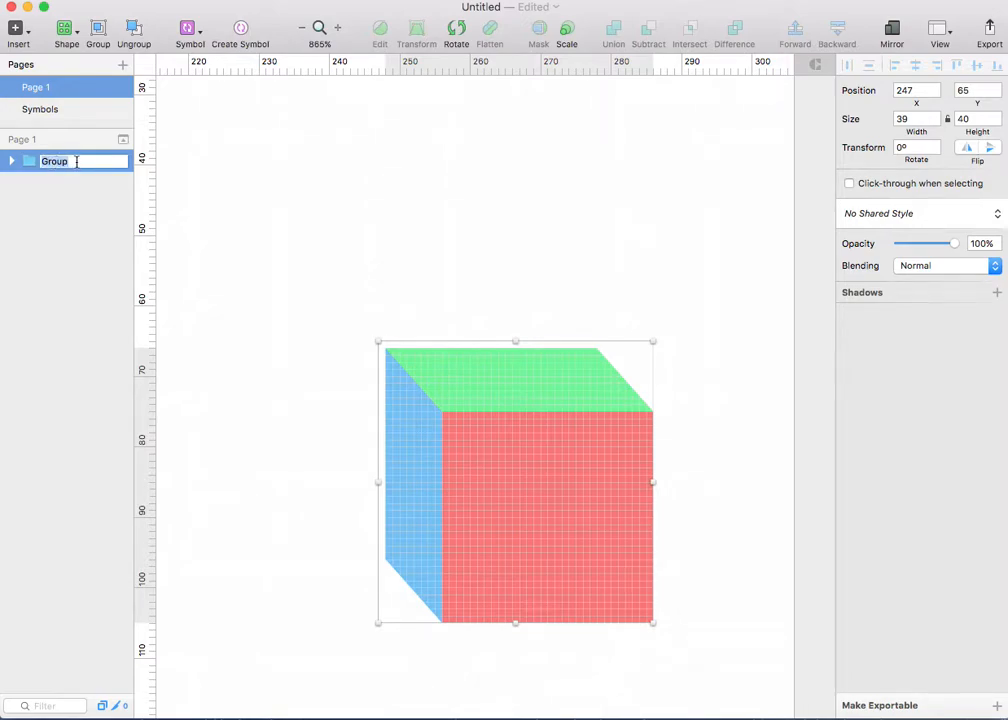
text(cube)
click(261, 209)
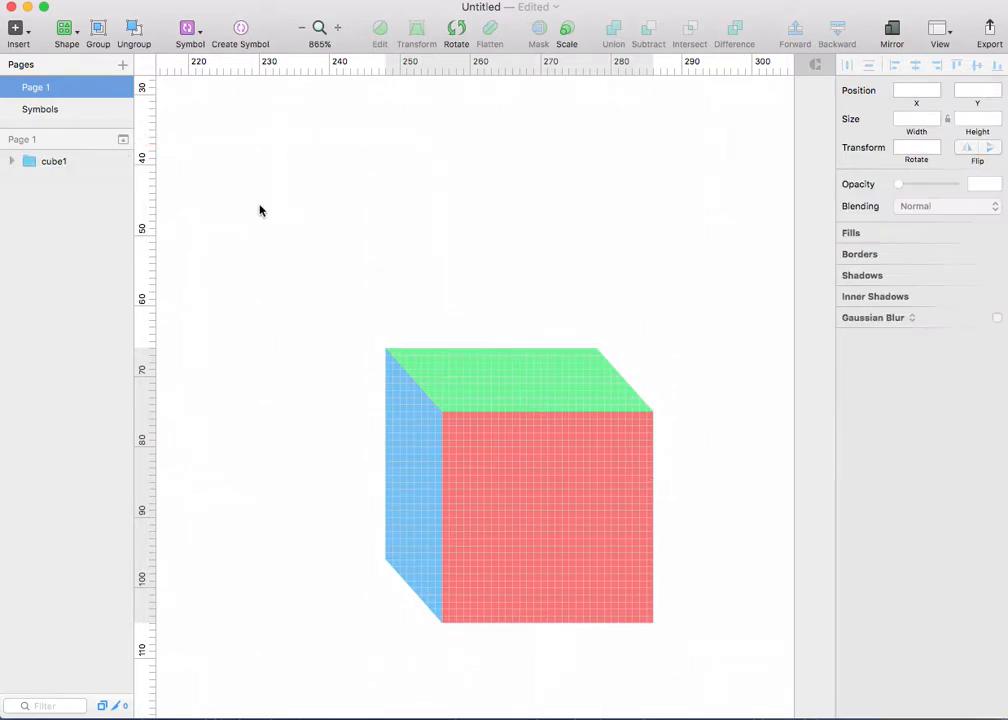
Step: Move the cube1 group up and to the left, to about X 234, Y 51
click(56, 162)
click(396, 247)
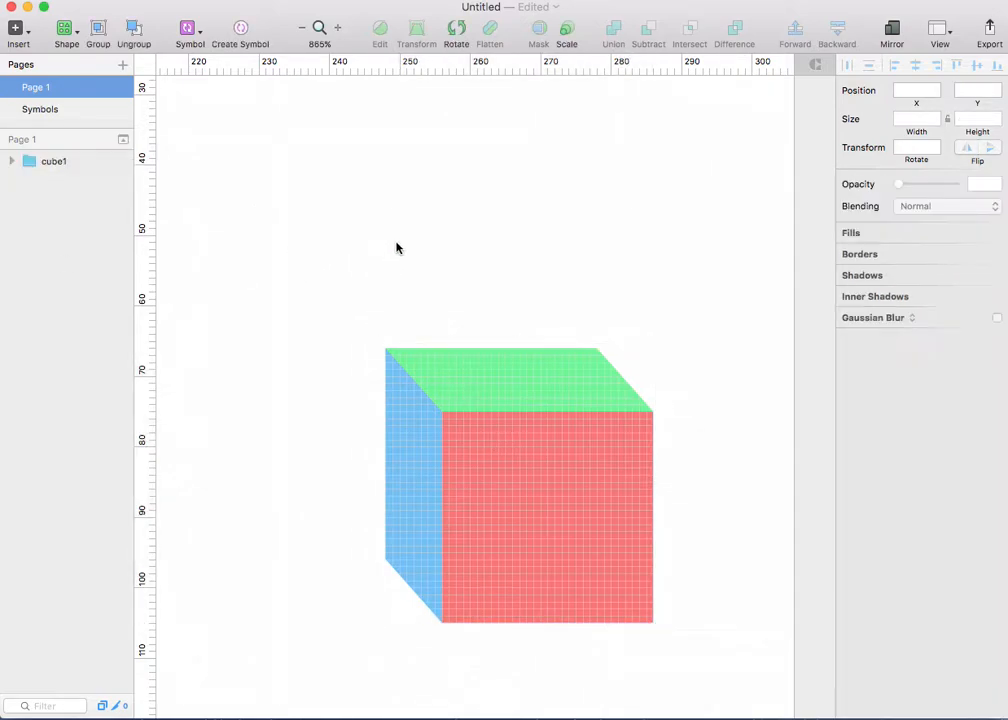
drag(522, 470, 427, 369)
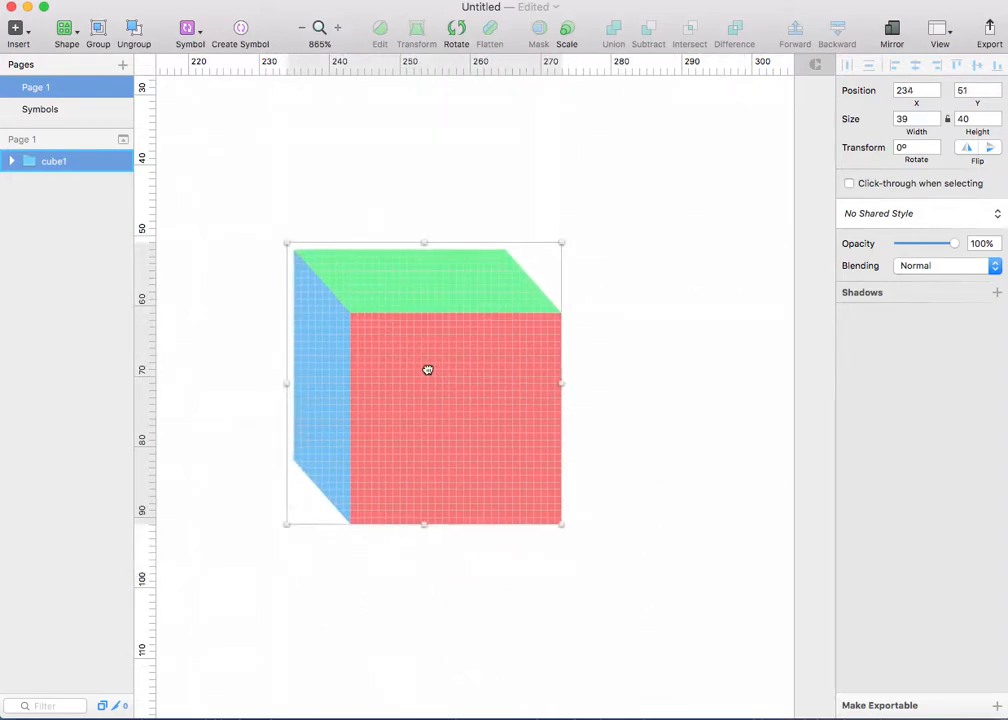
click(342, 599)
scroll(531, 541, down, 3)
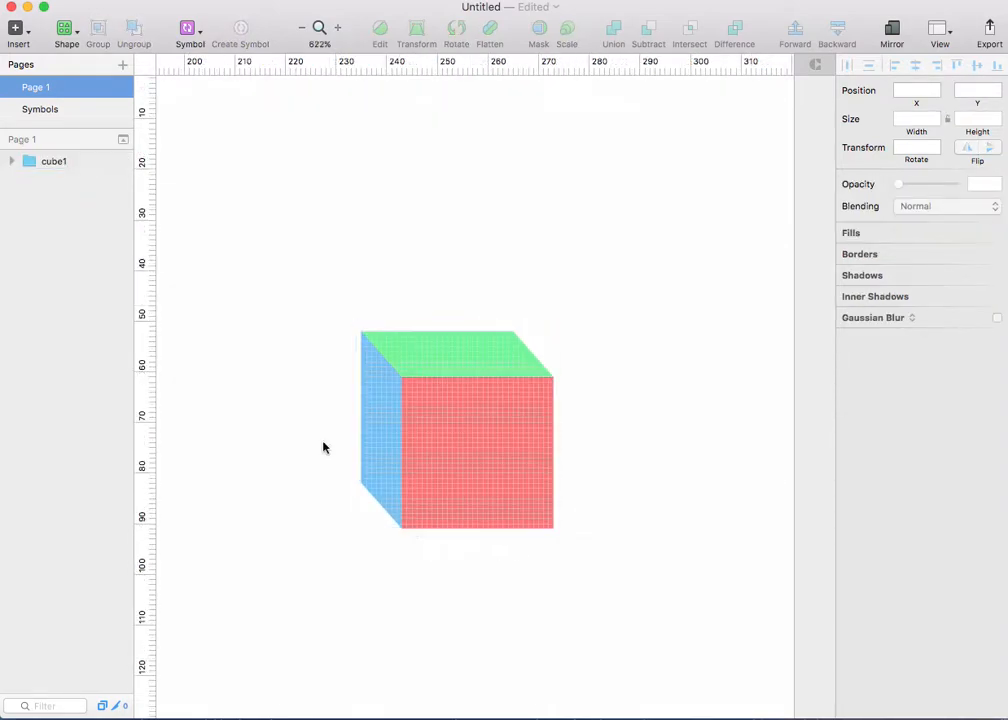
scroll(269, 370, down, 3)
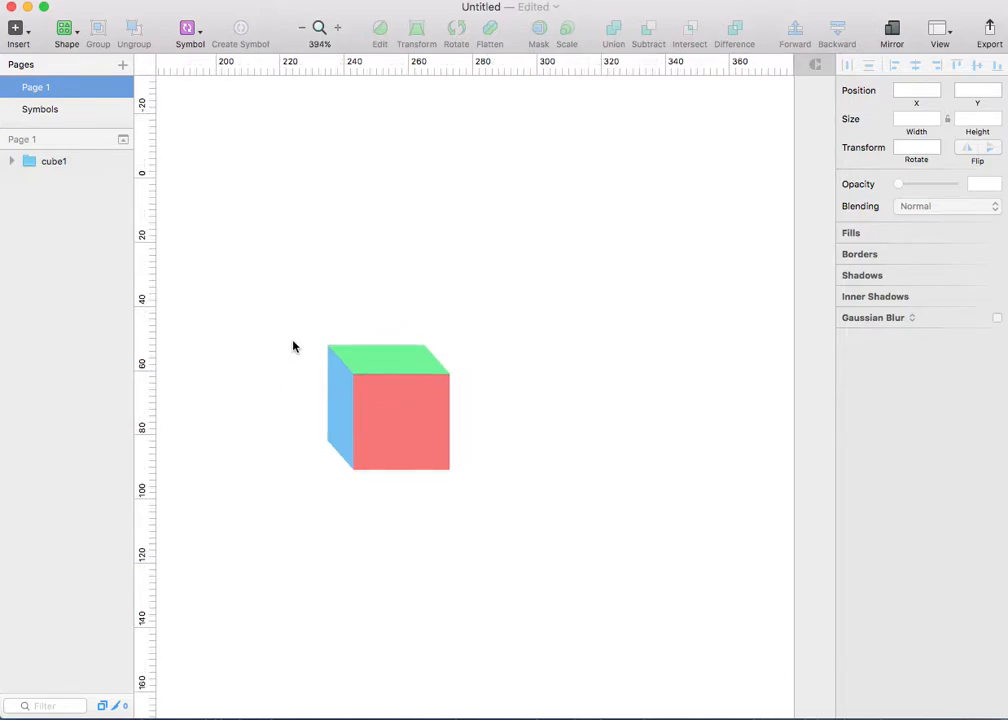
Step: Examine which part of the cube each layer inside the cube1 group represents, and collapse the group again
click(11, 161)
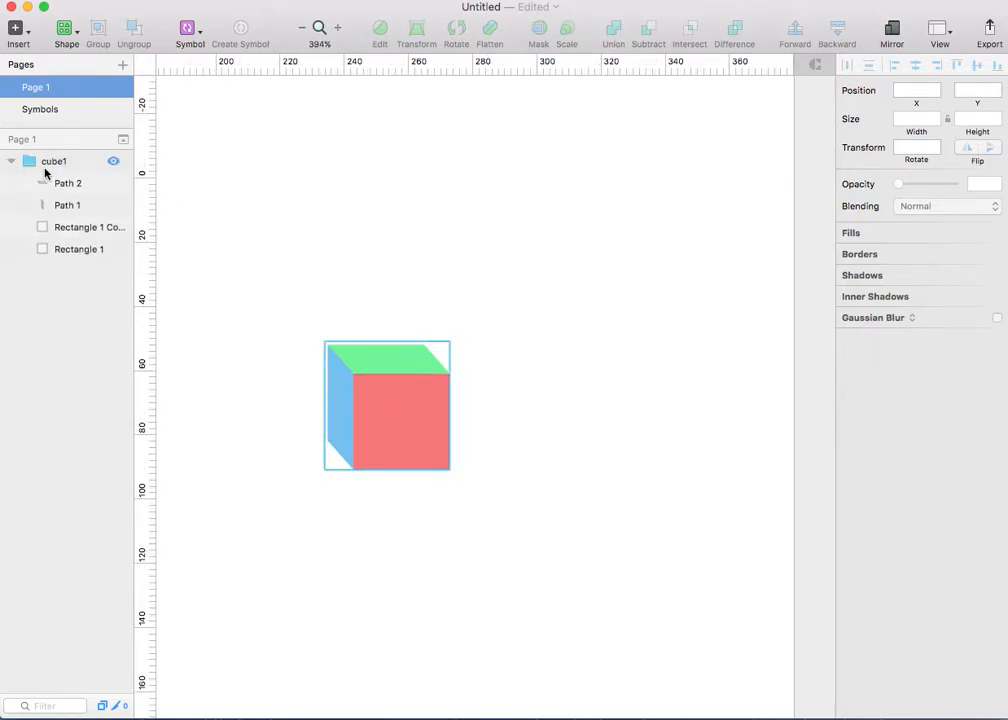
click(64, 184)
click(66, 208)
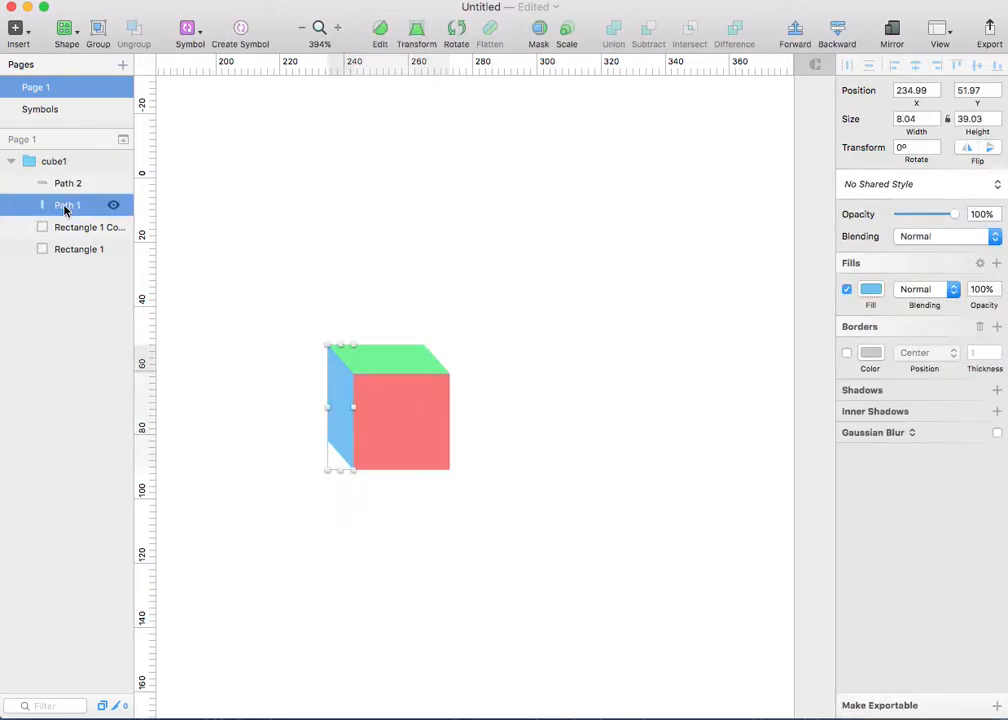
click(70, 226)
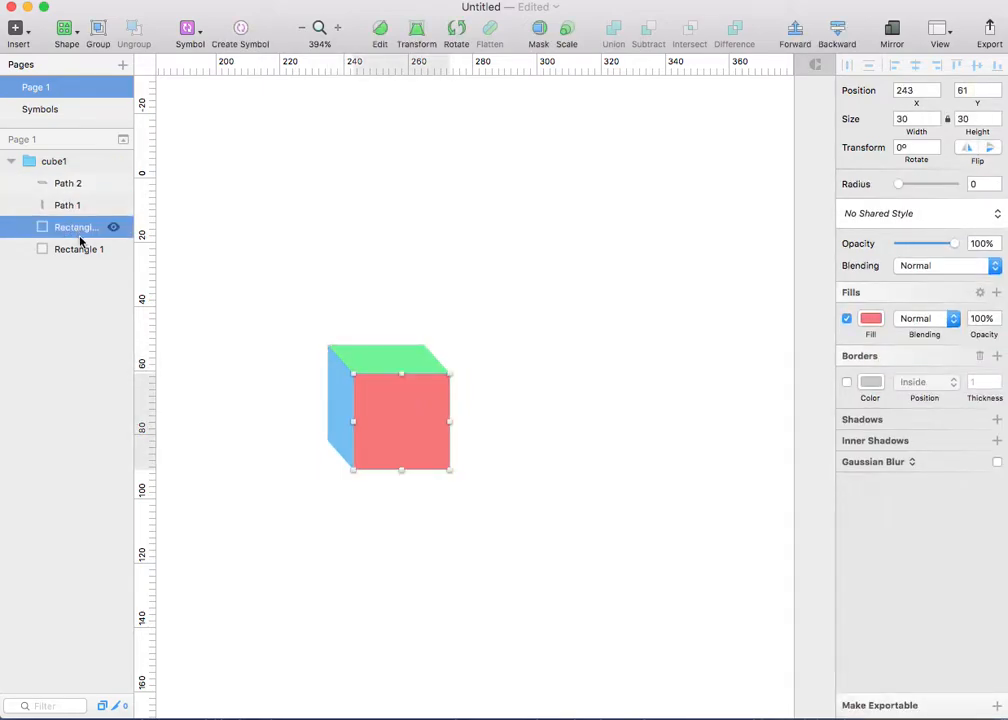
click(80, 249)
click(65, 186)
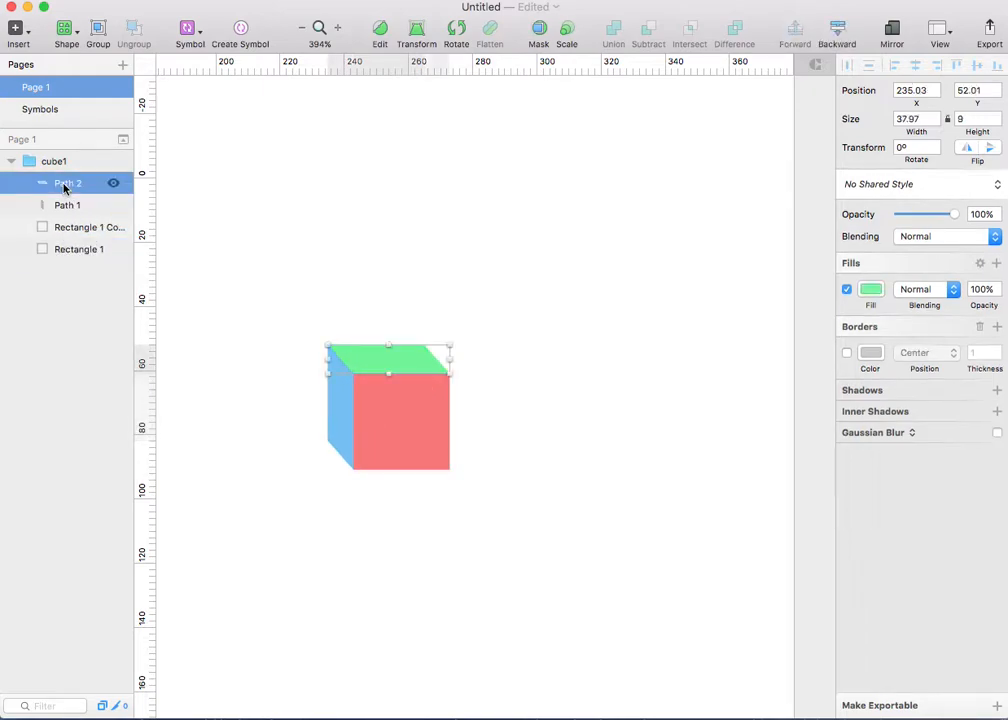
click(69, 206)
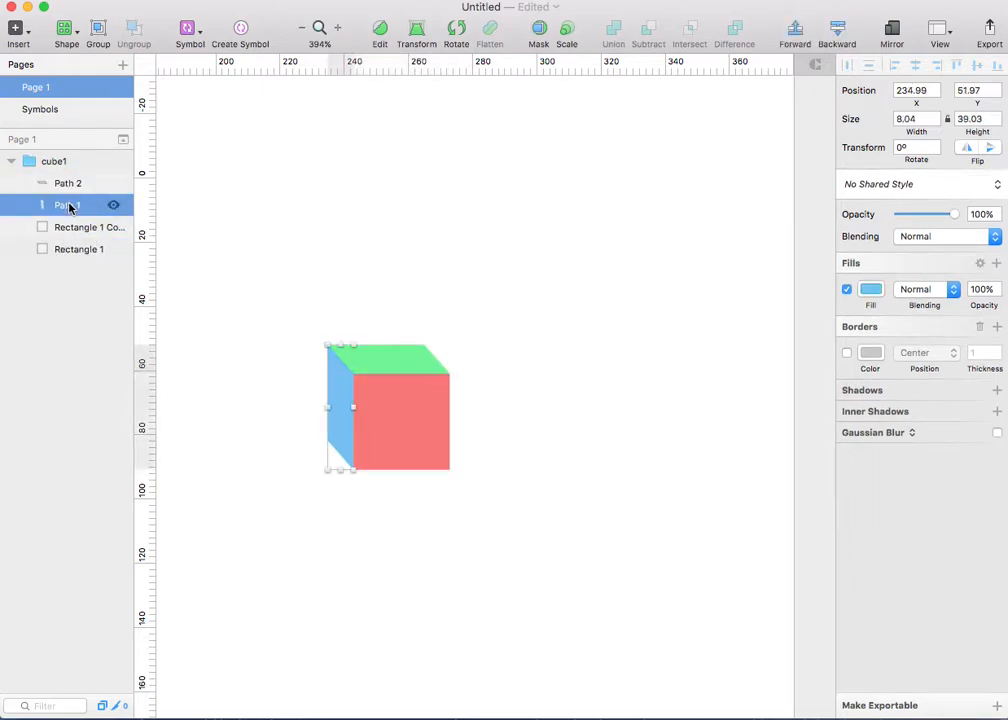
click(11, 162)
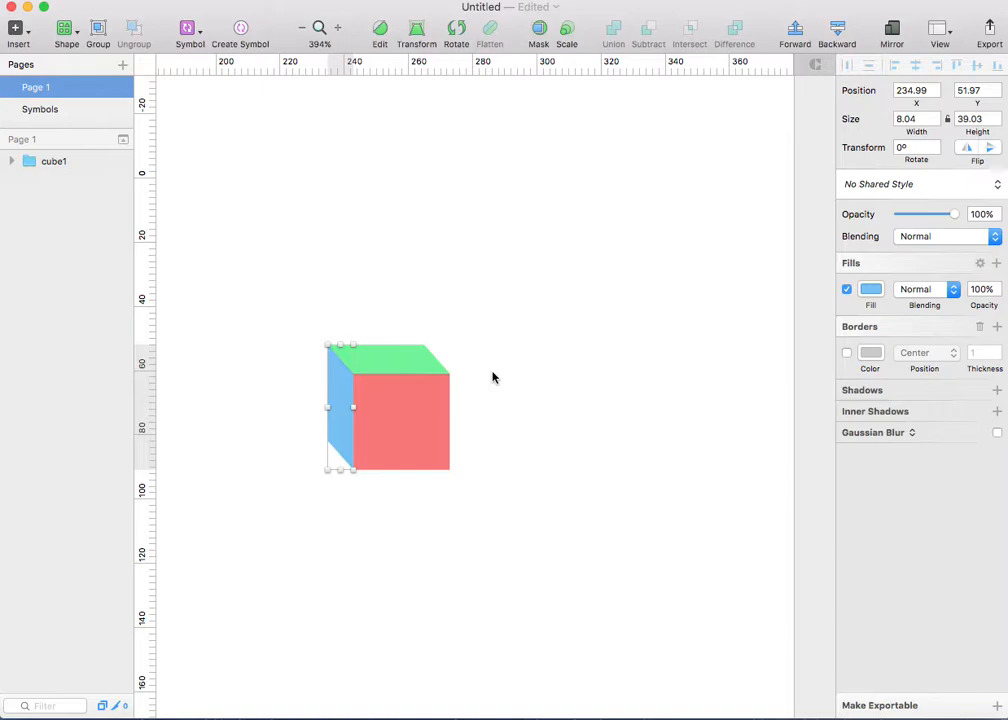
Step: Convert the cube1 group into a symbol named cube1, sent to the Symbols page, and open that page to view the symbol
scroll(492, 377, up, 3)
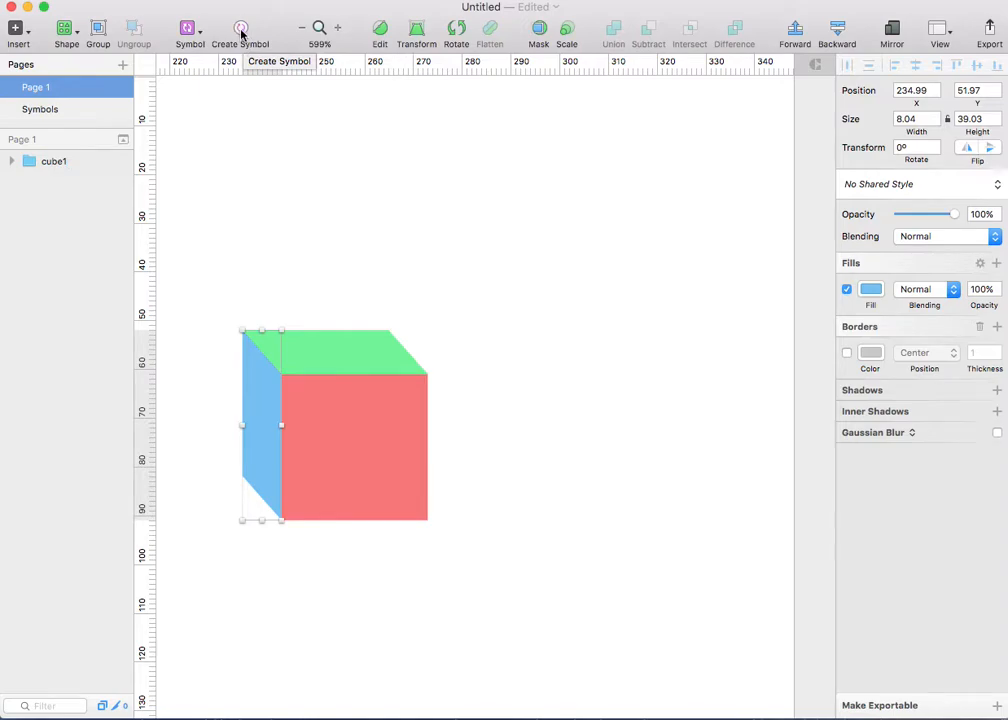
click(46, 162)
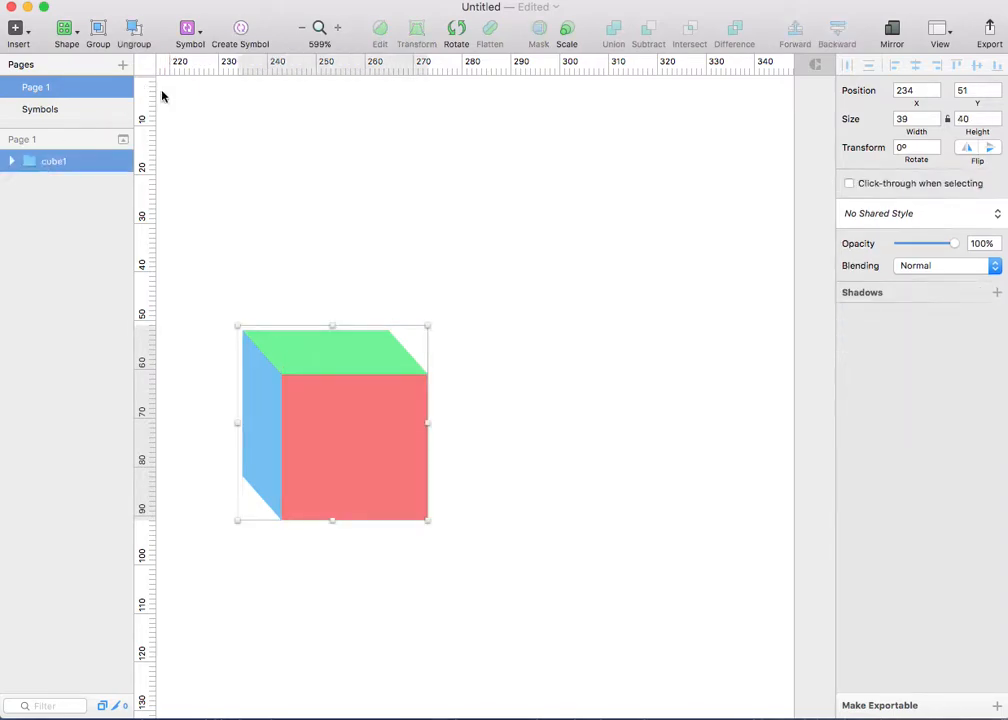
click(240, 32)
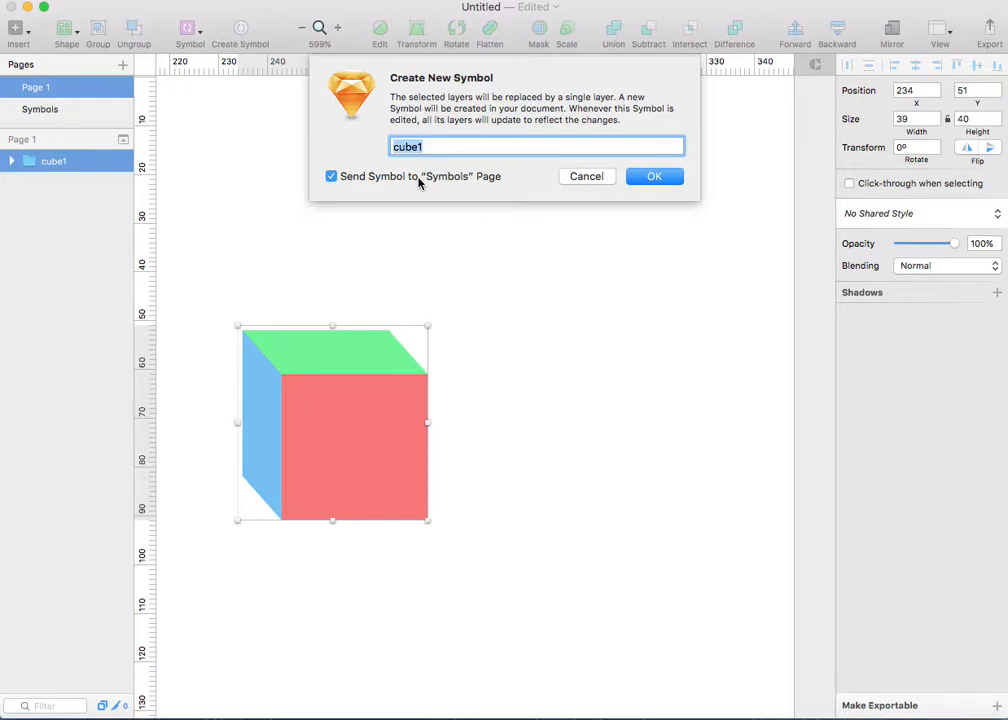
click(648, 179)
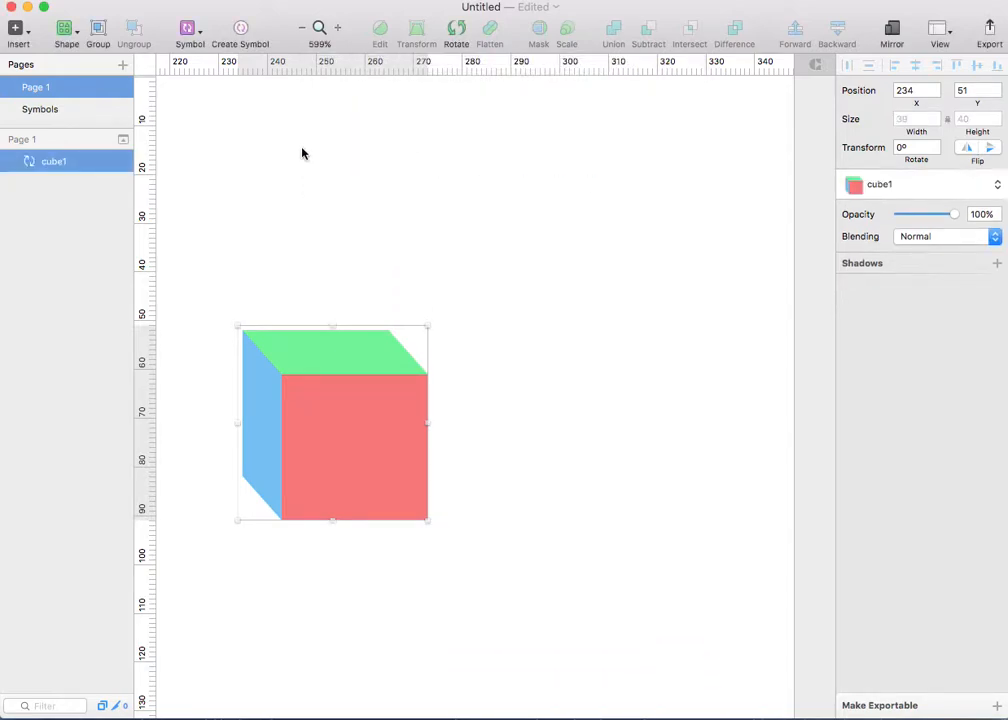
click(42, 110)
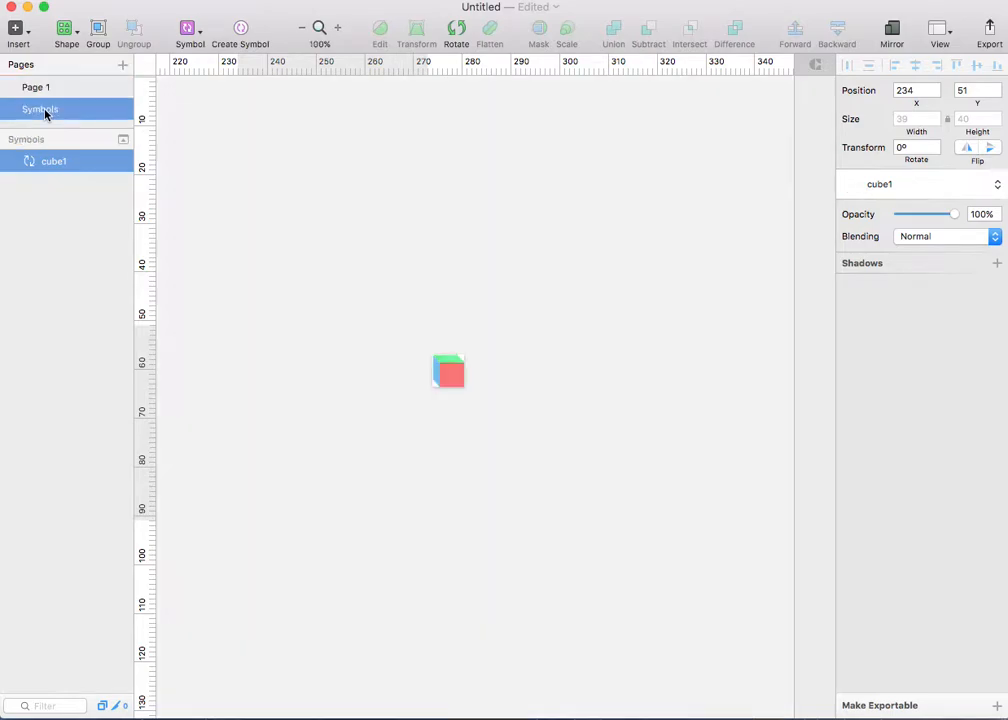
scroll(460, 398, up, 5)
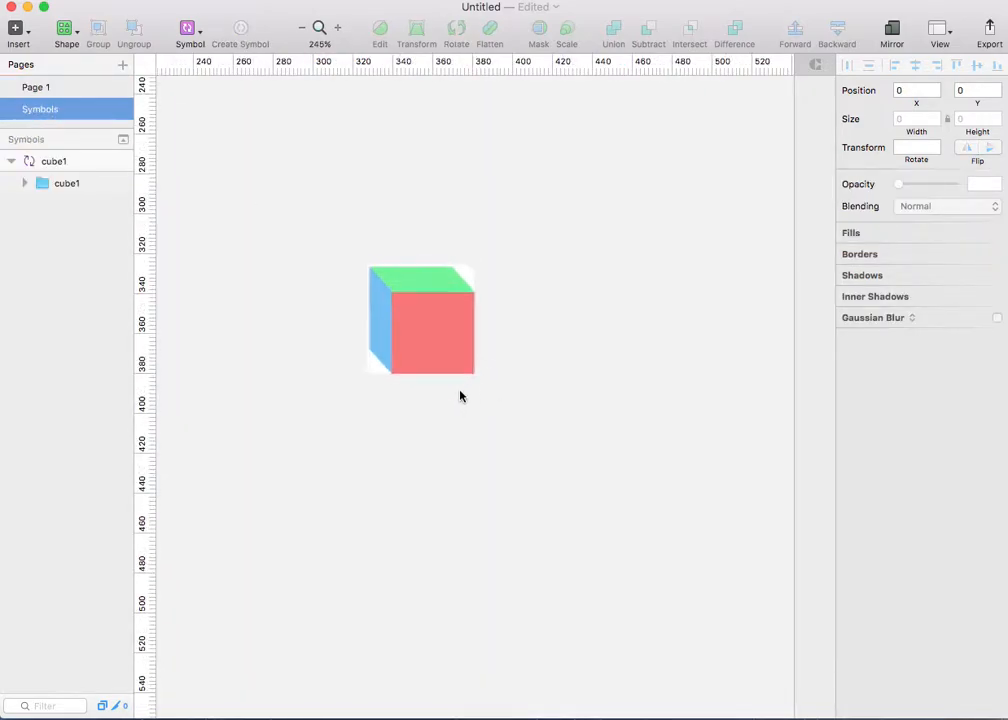